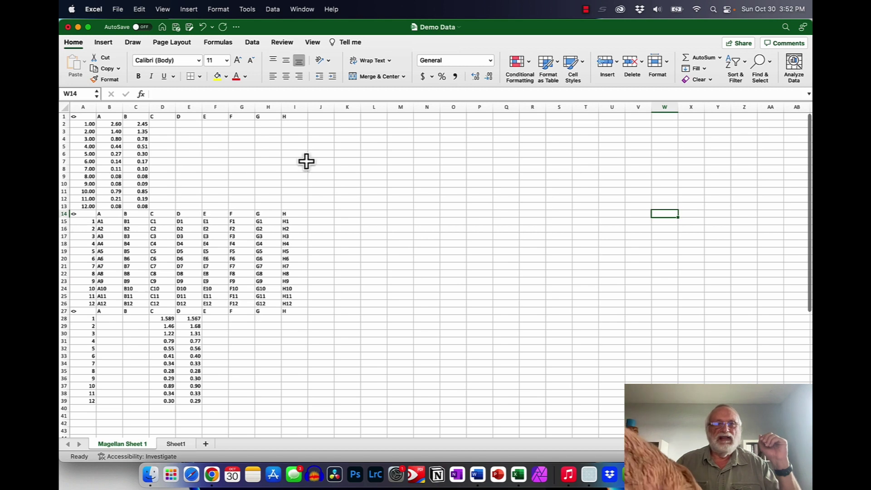
# Enter 2 in J2 and the halving formula =J2/2 in J3.
pyautogui.click(319, 124)
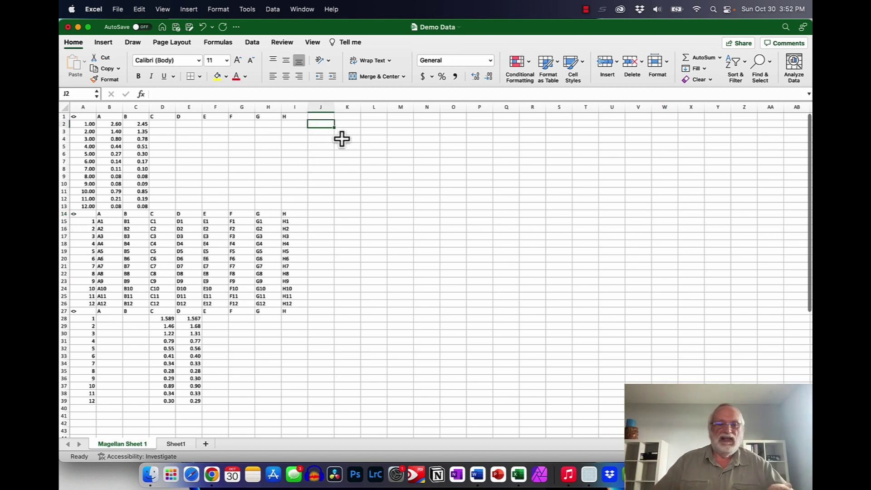
pyautogui.write('2')
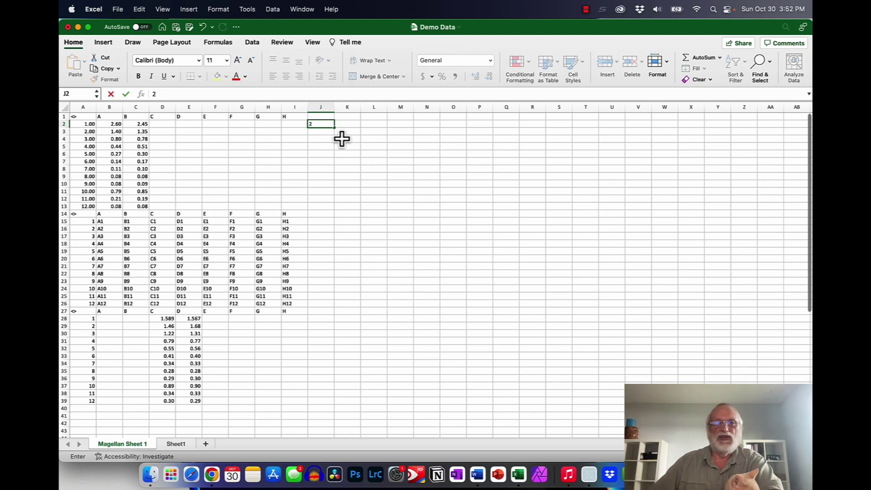
pyautogui.click(315, 132)
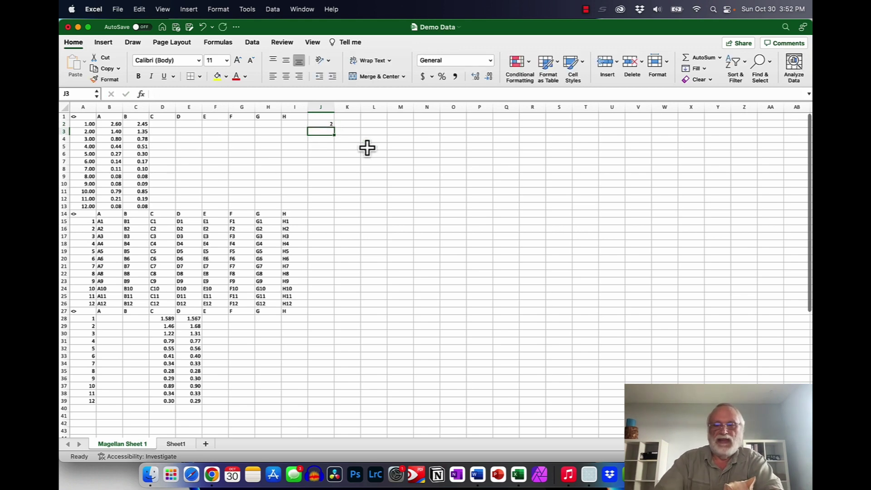
pyautogui.write('=')
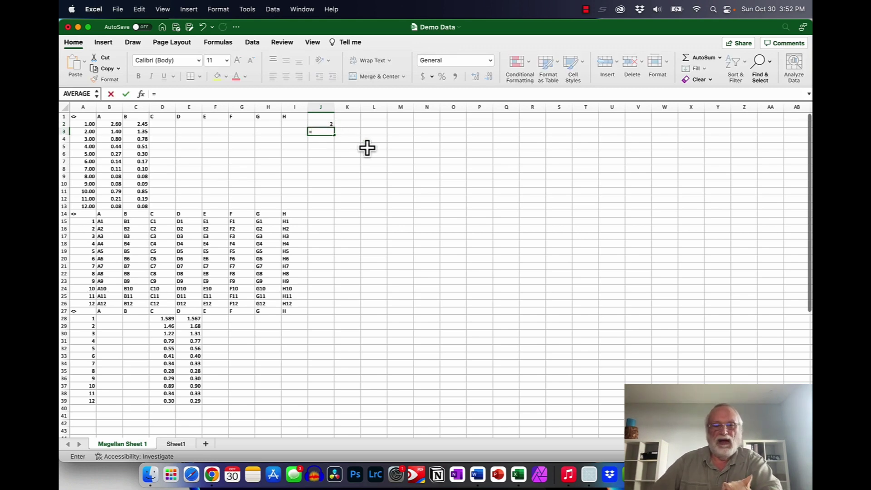
pyautogui.click(322, 124)
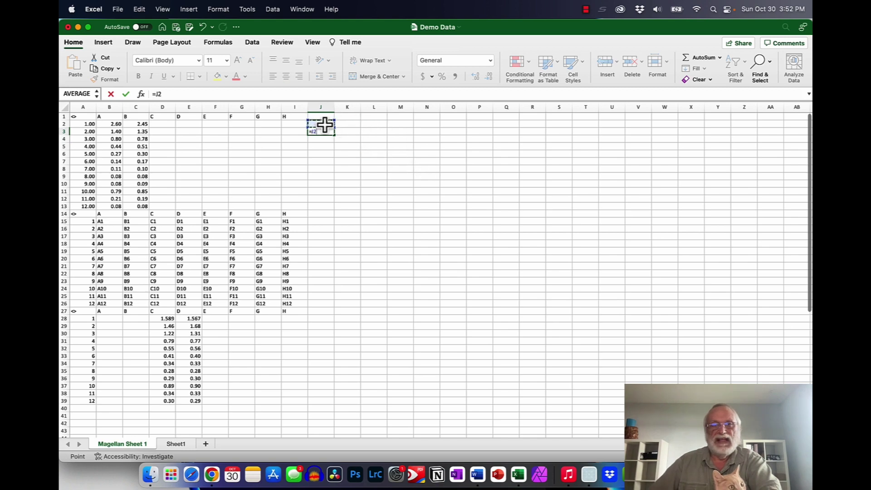
pyautogui.write('/')
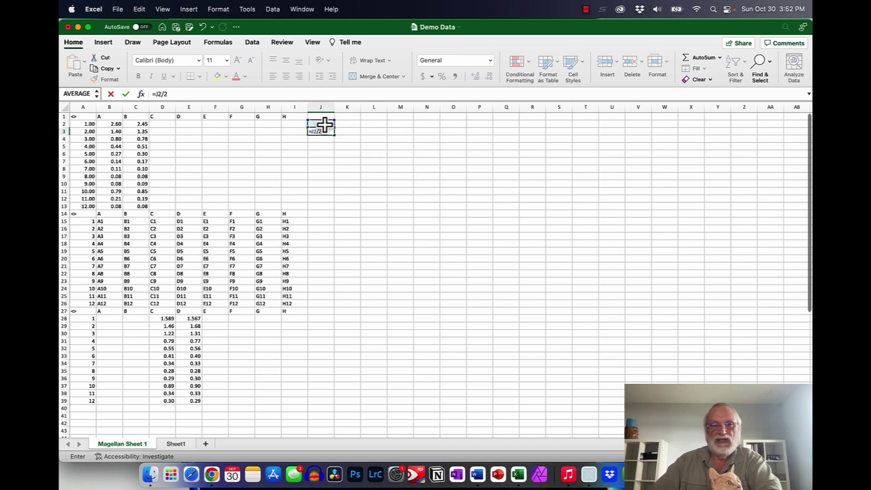
pyautogui.write('2')
pyautogui.press('Return')
# Fill the halving formula down to J10 so the series ends at 0.007813, then begin a formula in K2.
pyautogui.click(329, 132)
pyautogui.moveTo(334, 135); pyautogui.dragTo(332, 189)
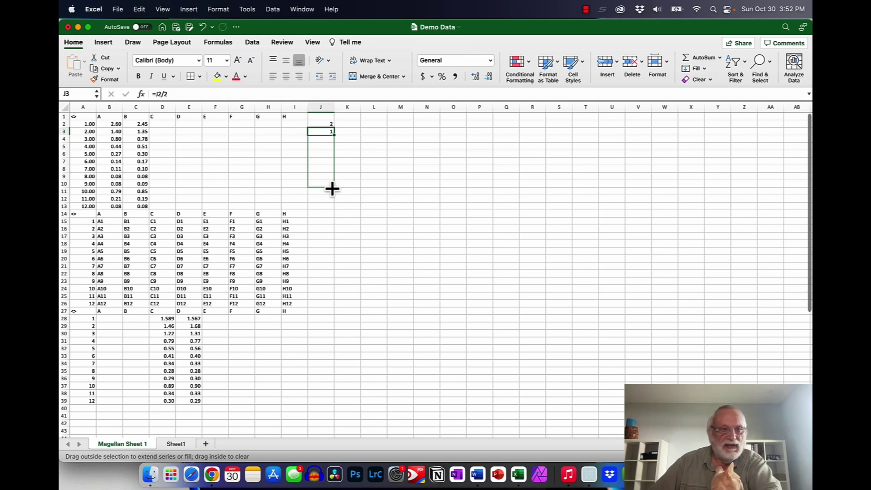
pyautogui.moveTo(332, 189); pyautogui.dragTo(333, 189)
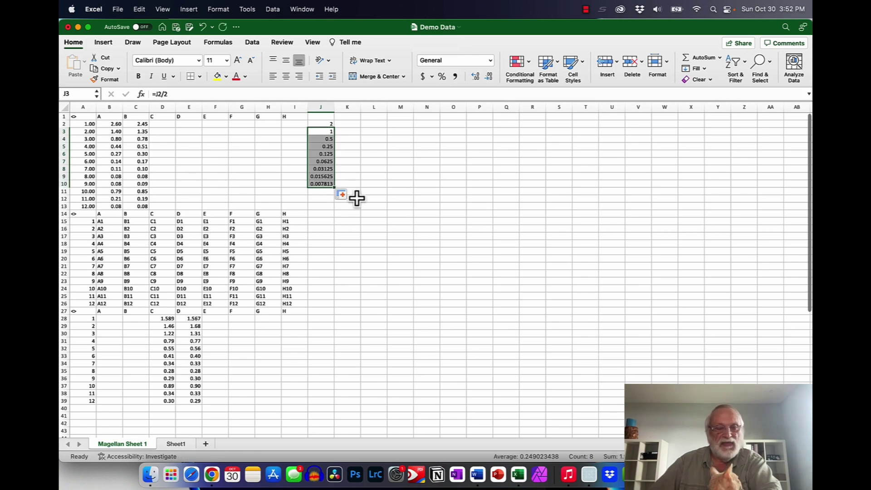
pyautogui.click(325, 117)
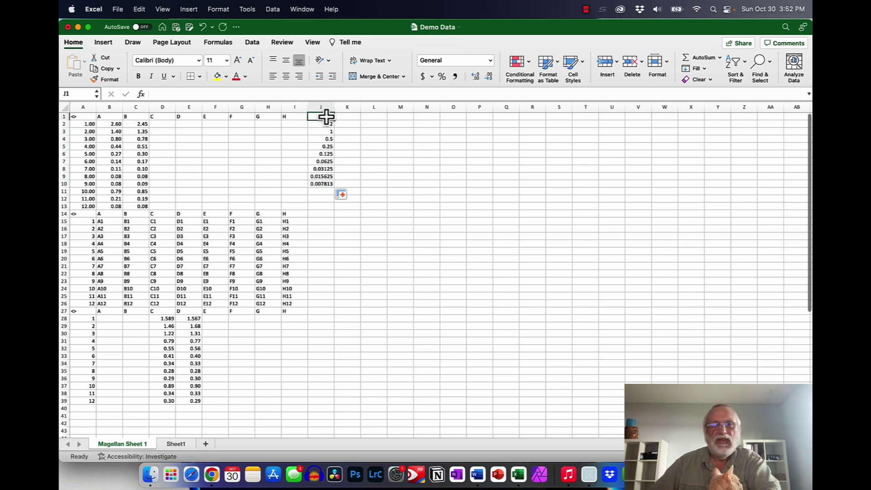
pyautogui.click(349, 126)
pyautogui.write('=')
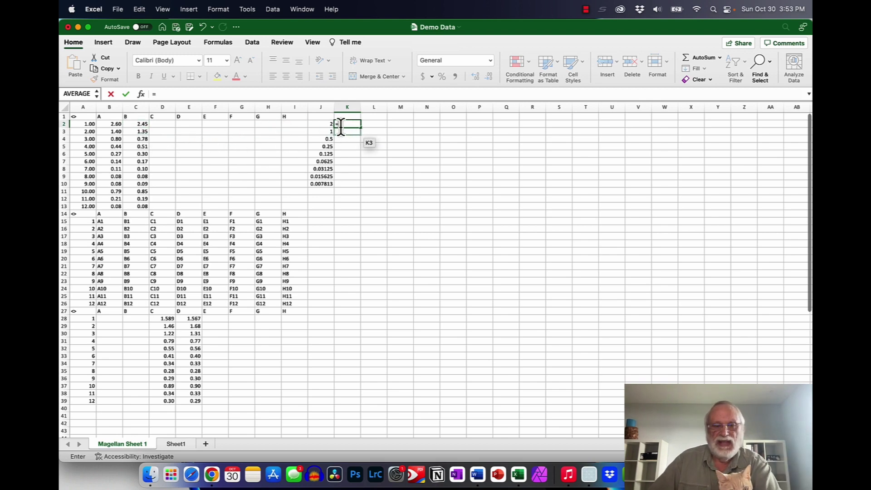
# Enter =AVERAGE(B2:C2) in K2 and fill it down to K12.
pyautogui.write('aver')
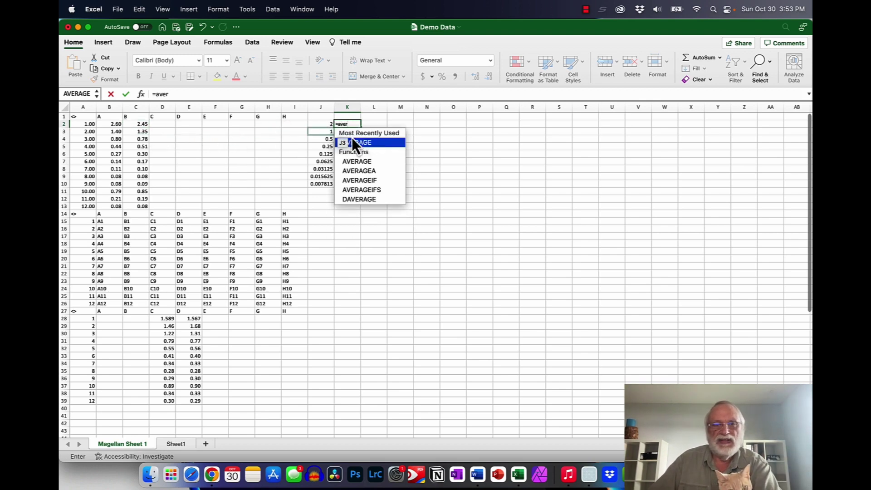
pyautogui.doubleClick(355, 143)
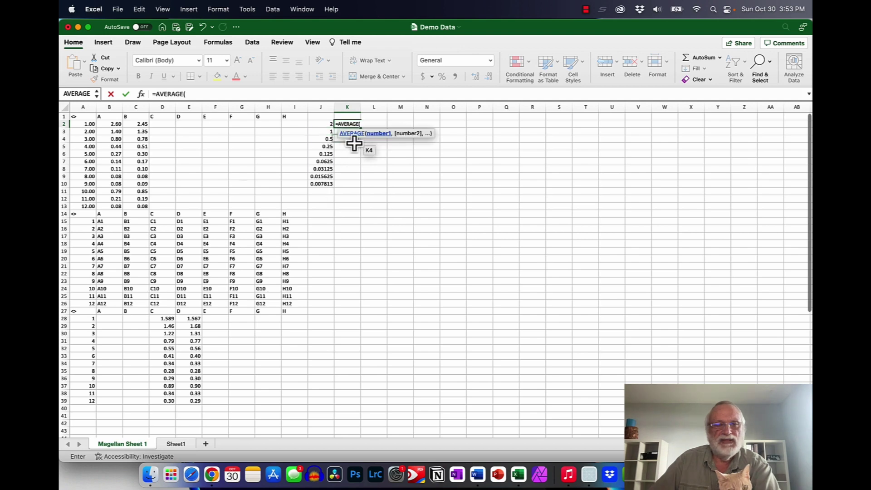
pyautogui.moveTo(113, 123); pyautogui.dragTo(135, 126)
pyautogui.press('Return')
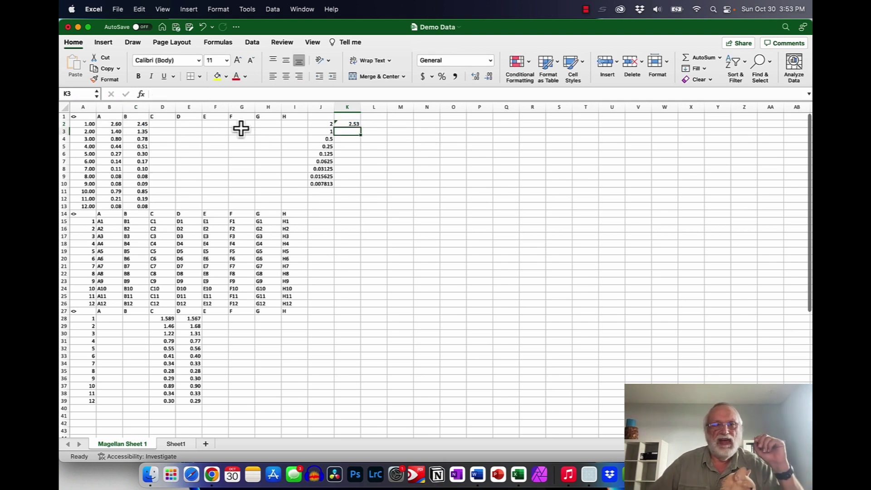
pyautogui.click(352, 126)
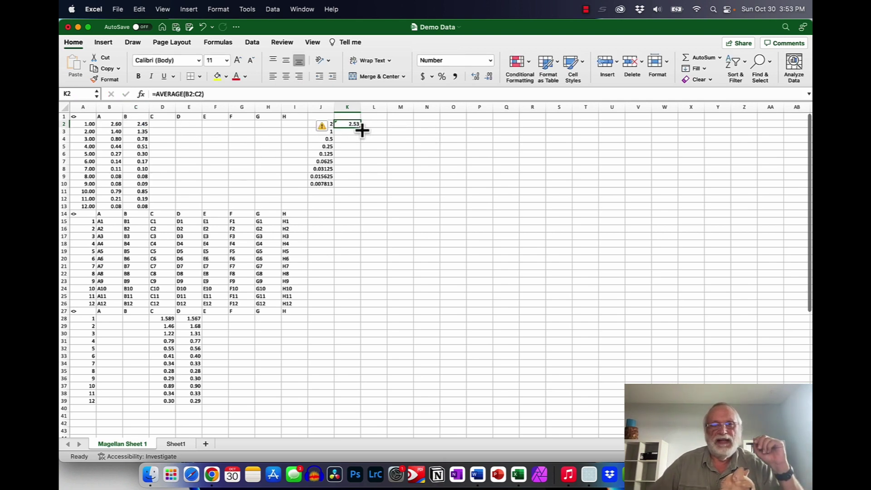
pyautogui.moveTo(361, 129); pyautogui.dragTo(360, 189)
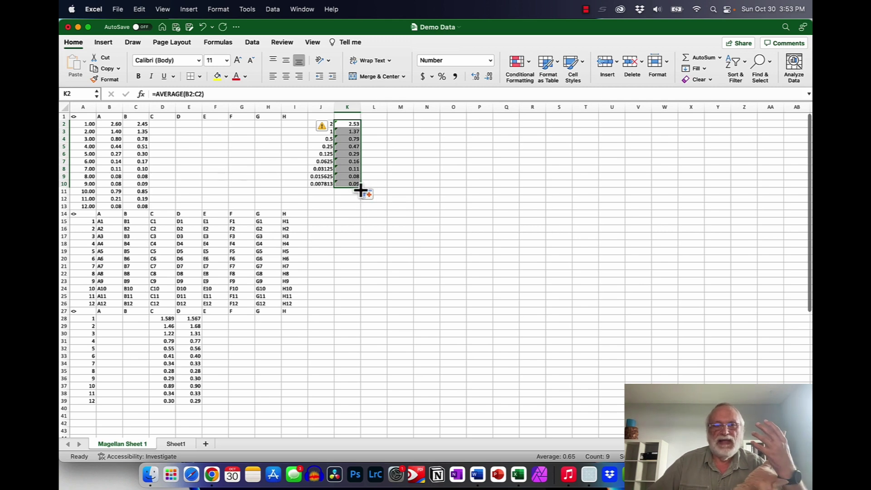
pyautogui.moveTo(362, 190); pyautogui.dragTo(334, 198)
# Label J11 'unk a' and J12 'unk b'.
pyautogui.click(310, 191)
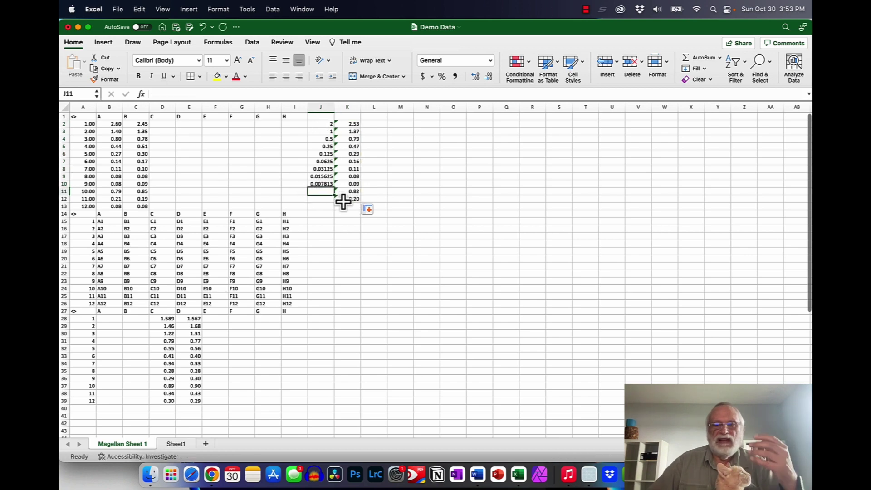
pyautogui.write('unk')
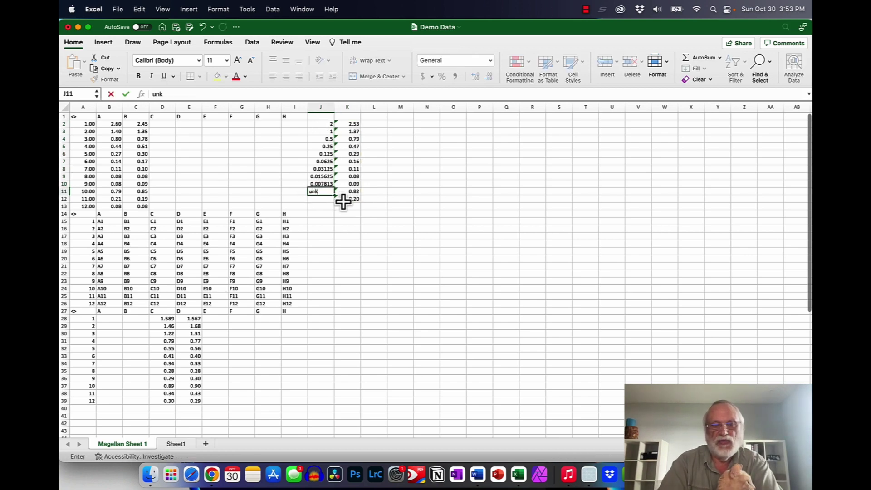
pyautogui.write(' a')
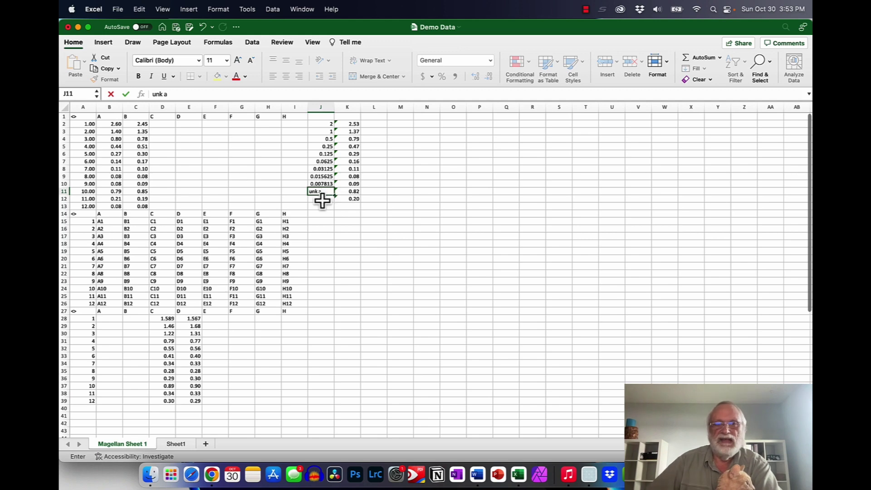
pyautogui.press('Return')
pyautogui.write('u')
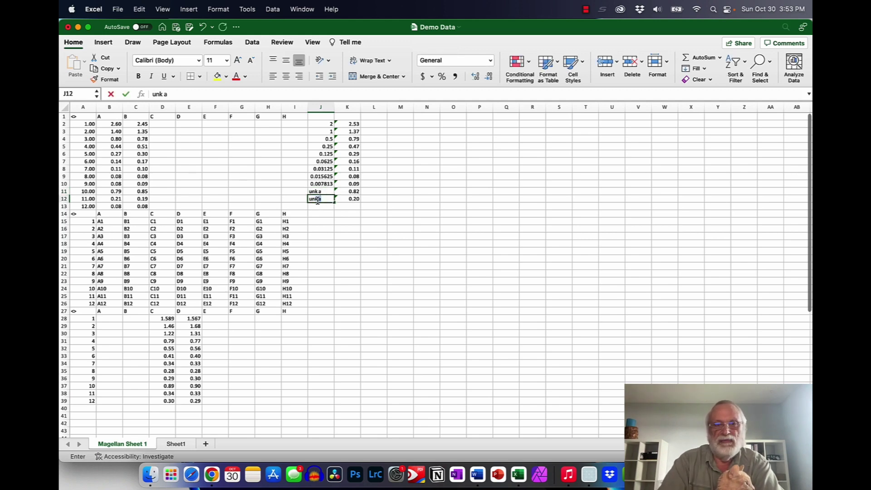
pyautogui.write('nk b')
pyautogui.press('Return')
pyautogui.click(369, 200)
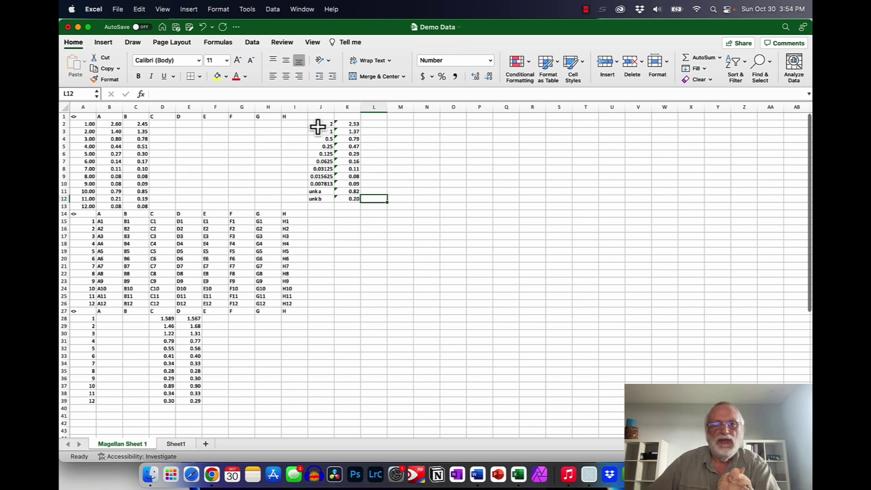
# Insert a plain scatter chart of J2:K10 and place it right of the data.
pyautogui.moveTo(319, 125); pyautogui.dragTo(340, 185)
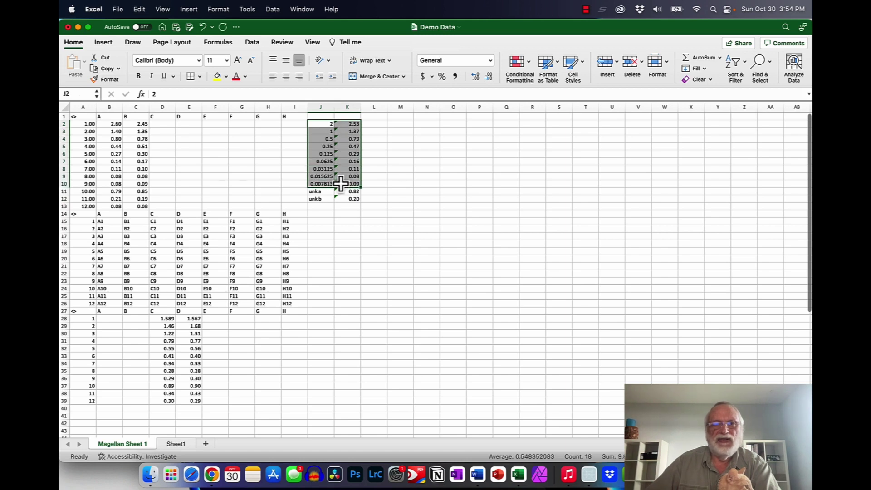
pyautogui.click(108, 44)
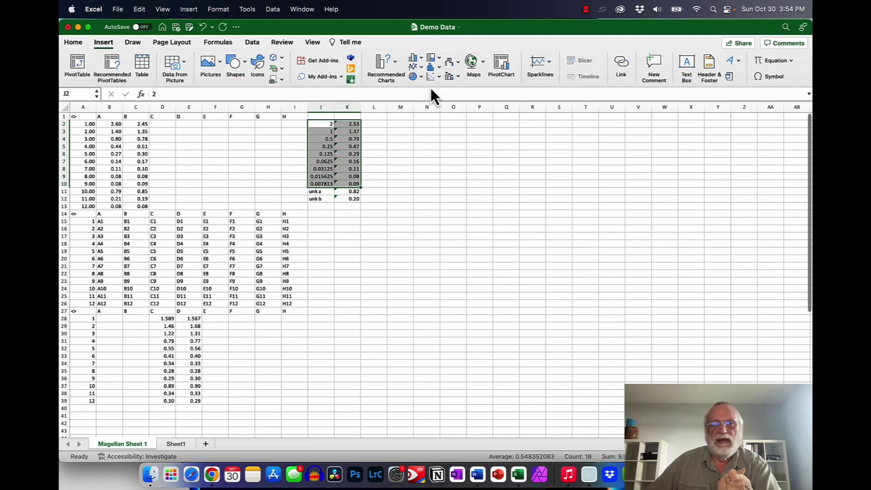
pyautogui.click(433, 78)
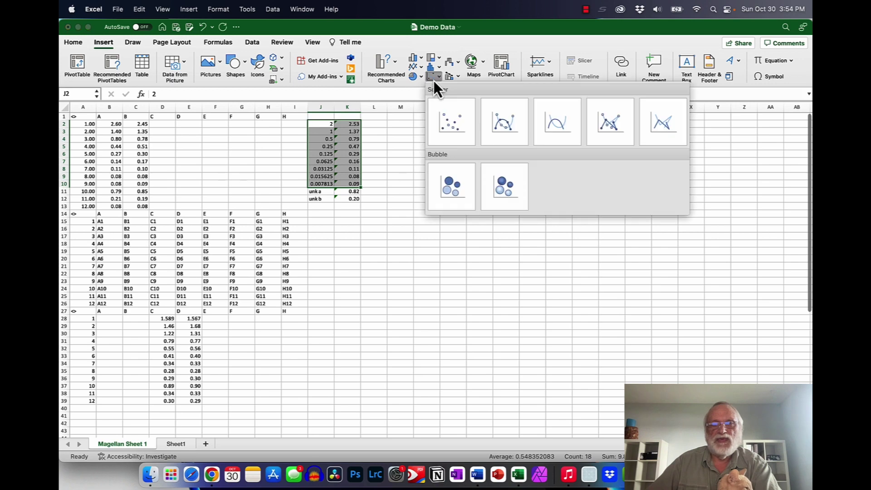
pyautogui.click(456, 130)
pyautogui.moveTo(480, 236); pyautogui.dragTo(608, 129)
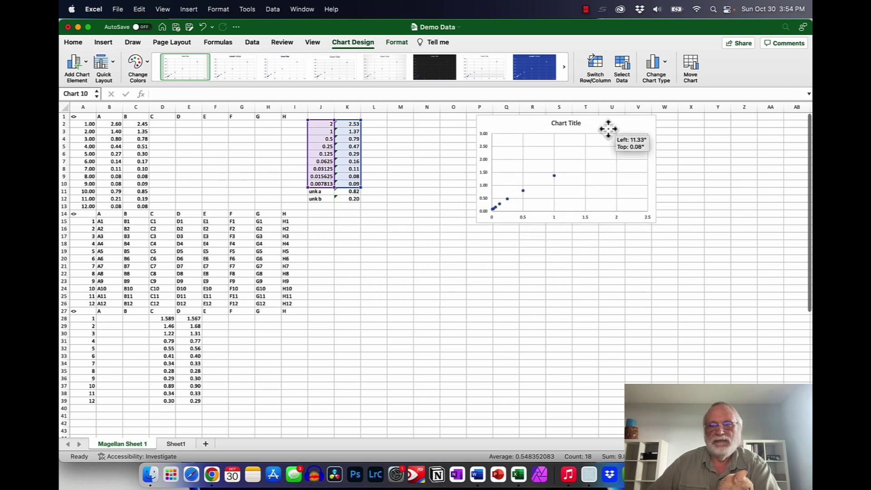
pyautogui.moveTo(608, 129); pyautogui.dragTo(608, 129)
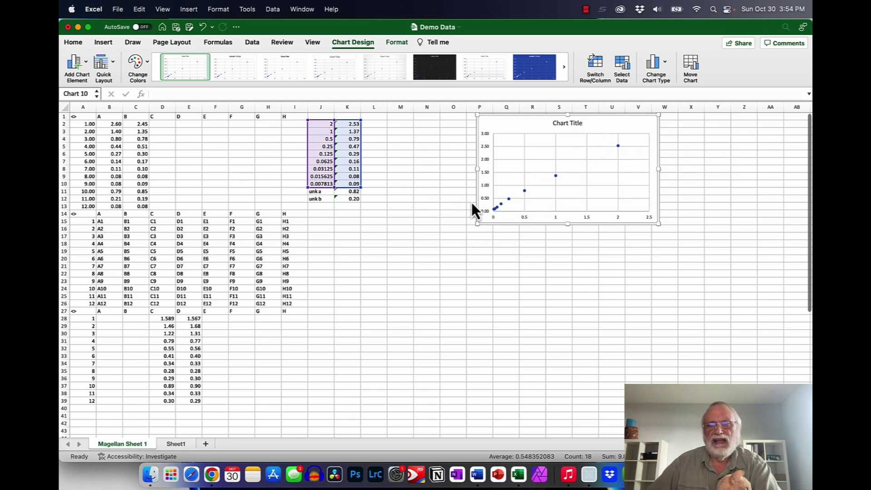
# Add a linear trendline showing y = 1.2295x + 0.1078 and R² = 0.9968.
pyautogui.rightClick(556, 178)
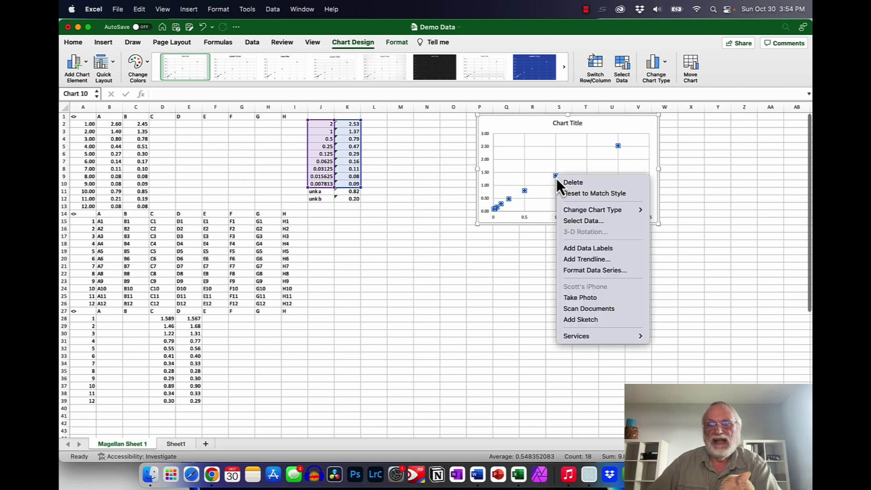
pyautogui.click(581, 262)
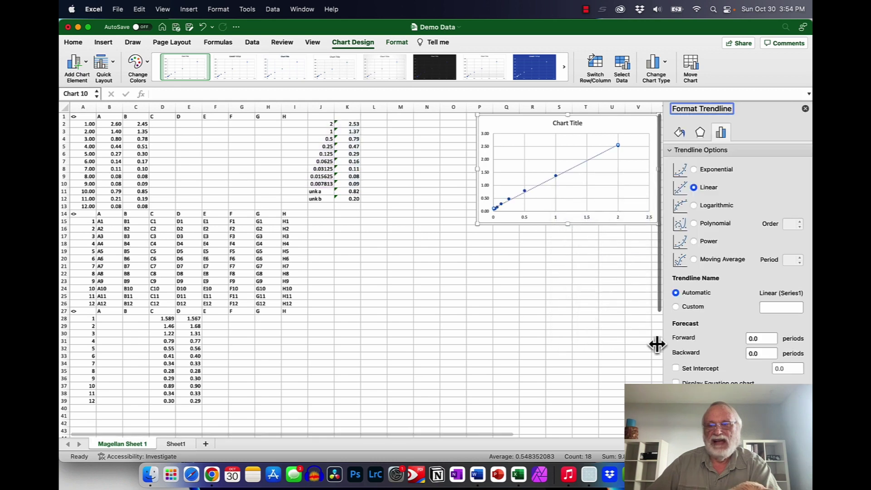
pyautogui.click(676, 383)
pyautogui.click(675, 397)
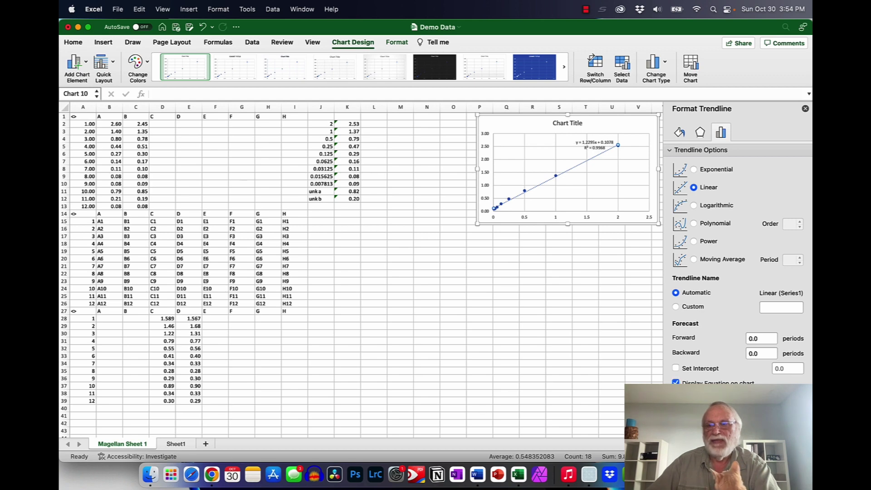
pyautogui.moveTo(600, 145); pyautogui.dragTo(589, 145)
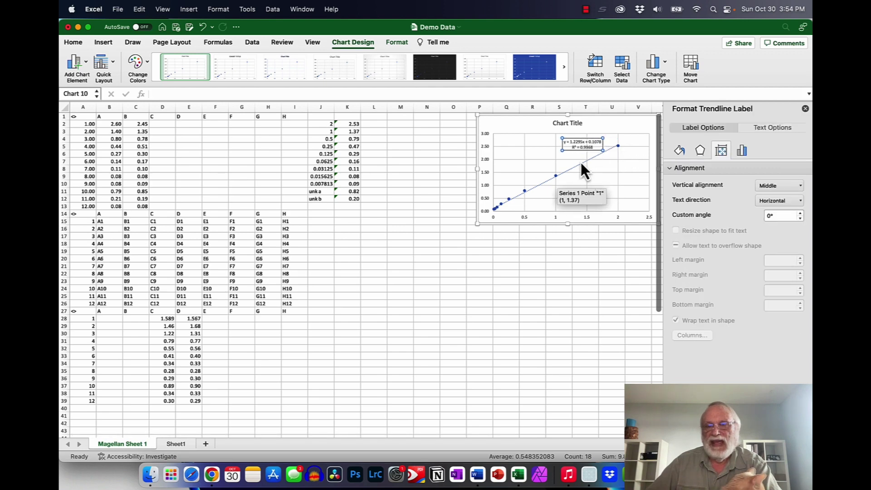
pyautogui.click(805, 109)
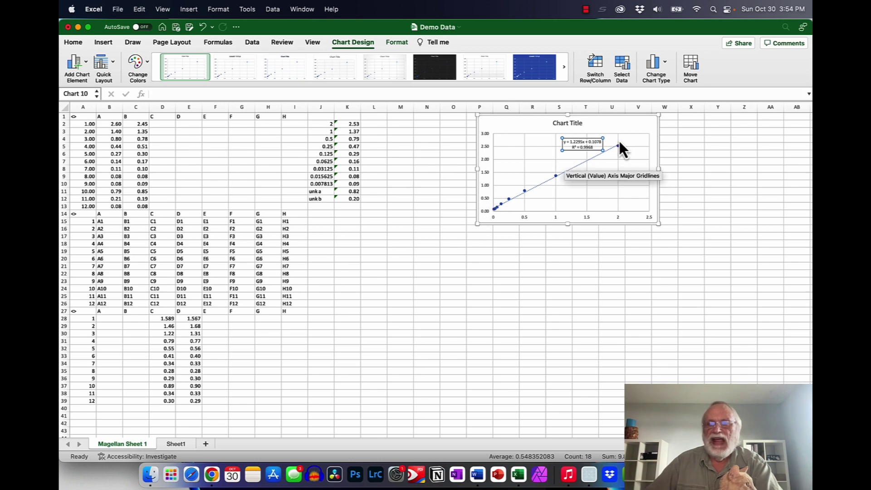
pyautogui.click(621, 125)
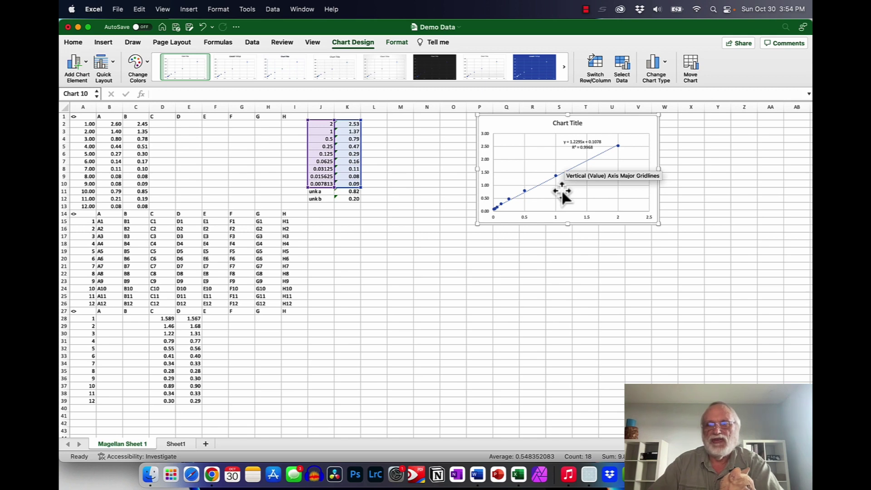
pyautogui.click(588, 220)
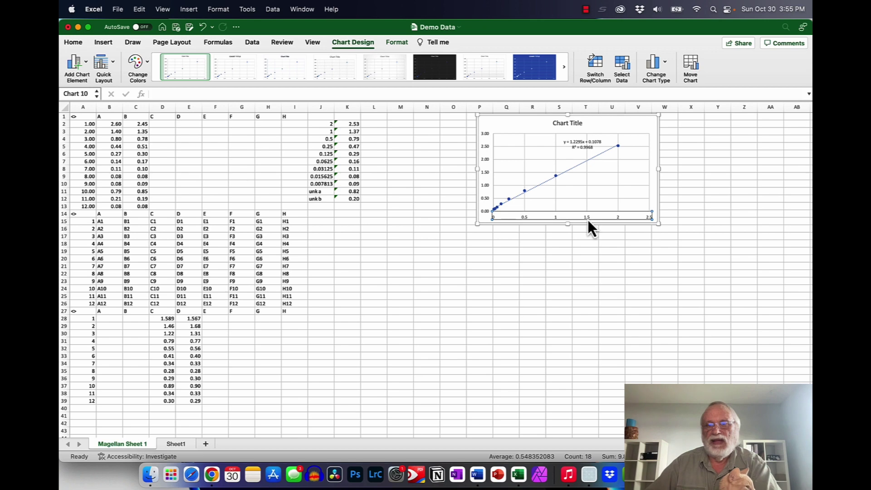
# Replace the placeholder chart title with 'BCA Assay Standard Curve'.
pyautogui.doubleClick(587, 220)
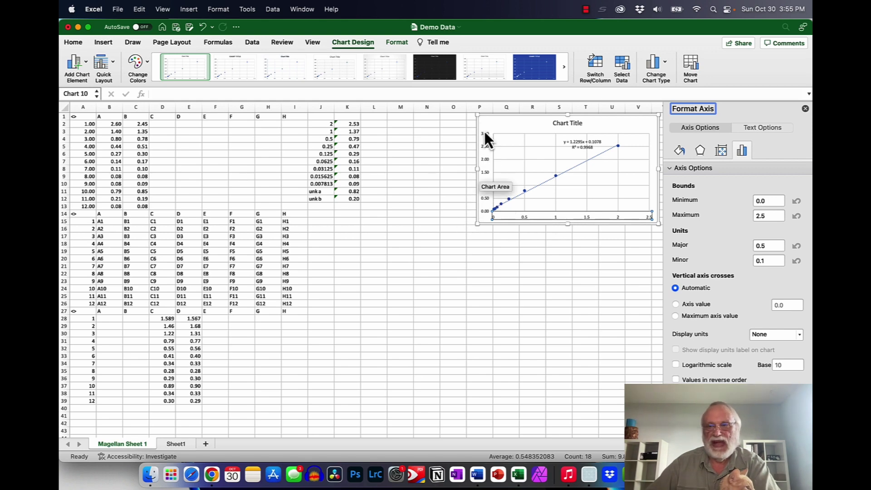
pyautogui.click(805, 109)
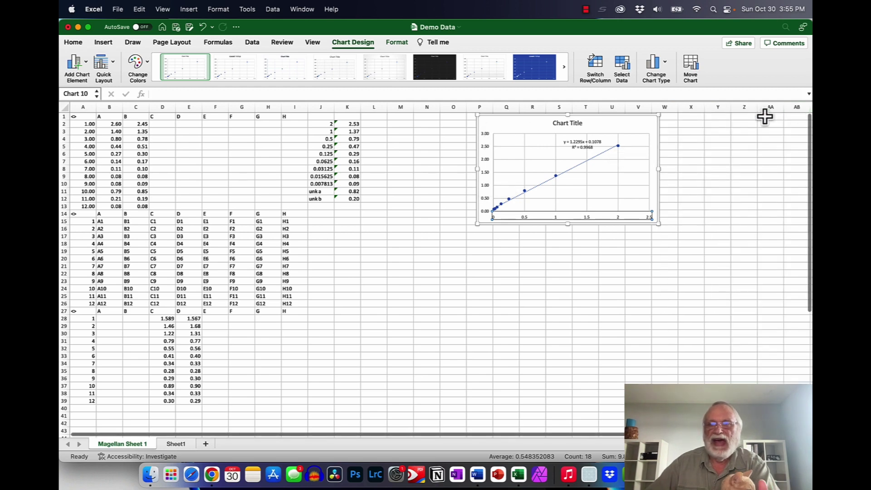
pyautogui.click(572, 123)
pyautogui.moveTo(552, 123); pyautogui.dragTo(580, 127)
pyautogui.write('BCA')
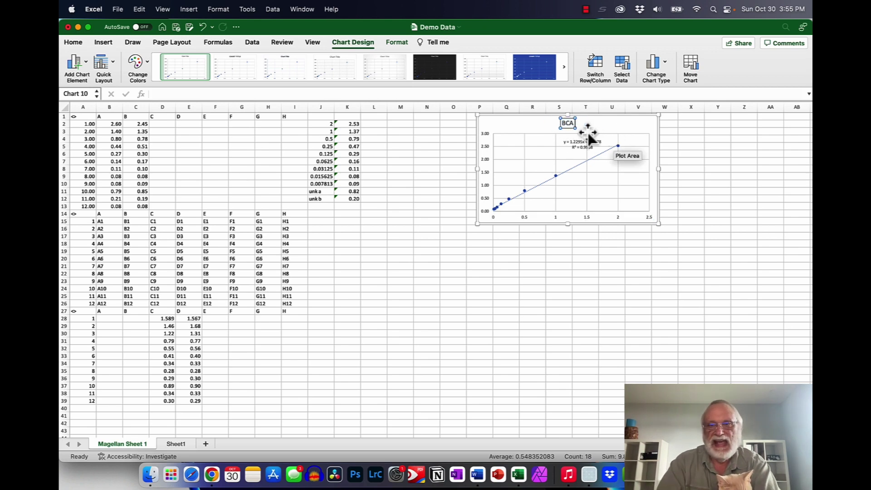
pyautogui.write(' Assay S')
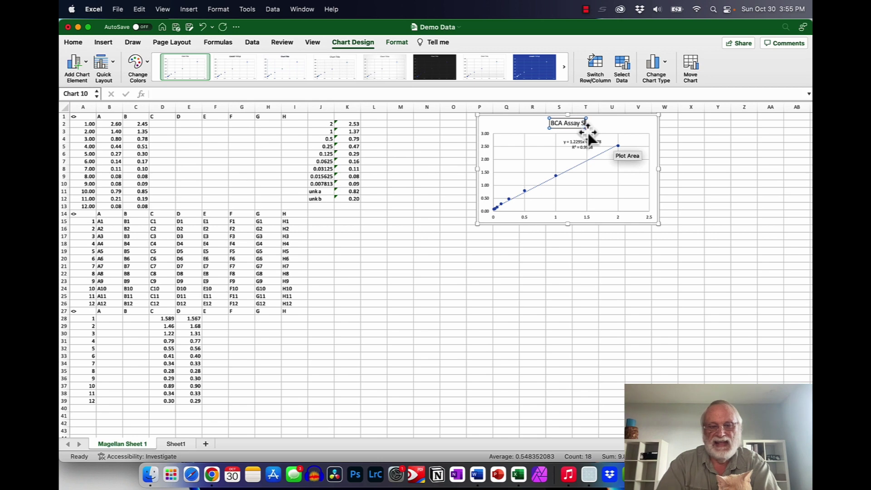
pyautogui.write('tandard Curve')
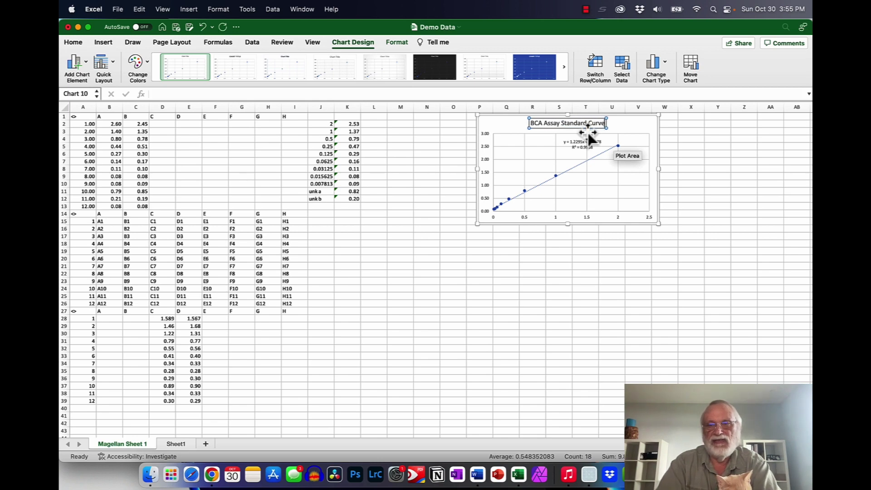
pyautogui.click(628, 136)
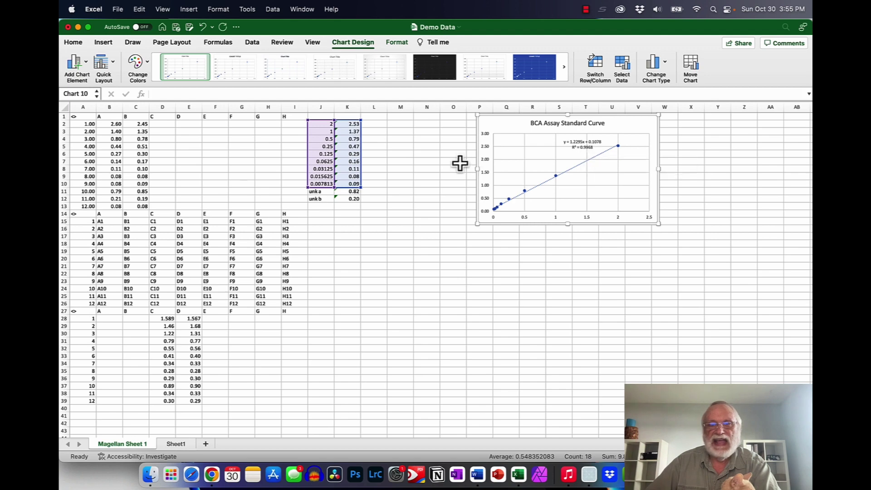
# Type 'slope' in M4 and 'y-inter' in M5.
pyautogui.click(396, 140)
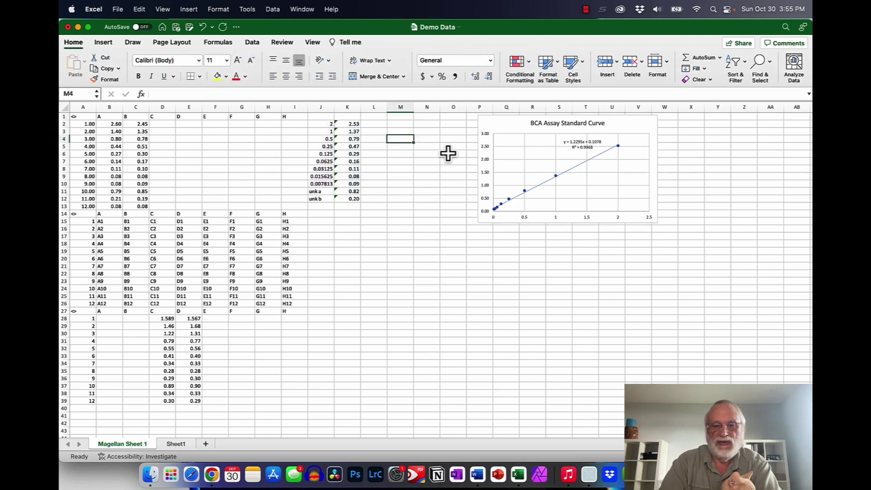
pyautogui.write('slope')
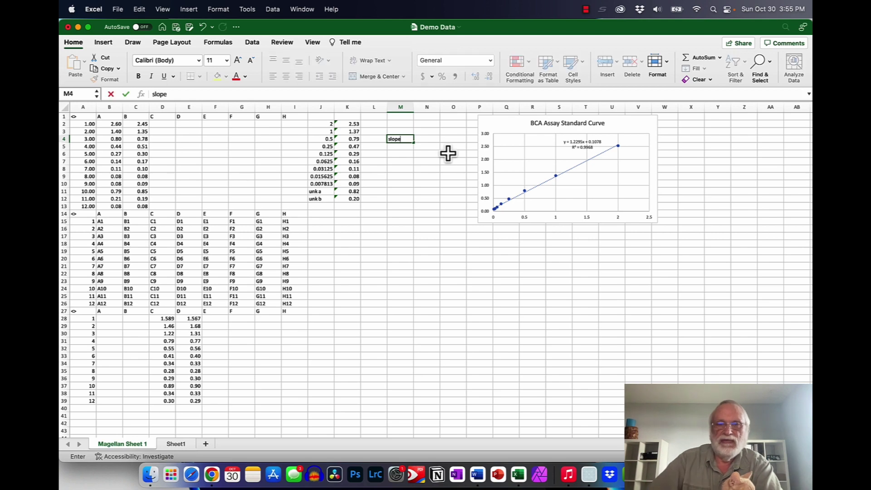
pyautogui.click(399, 146)
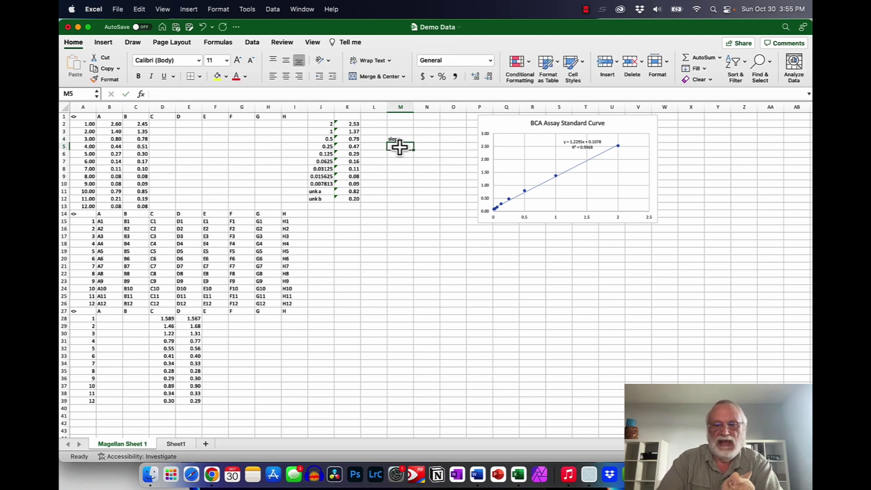
pyautogui.write('y-')
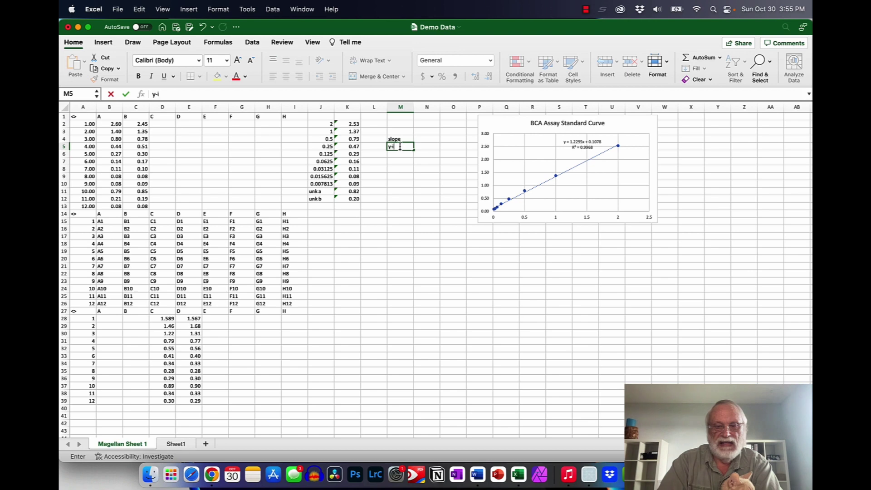
pyautogui.write('inter')
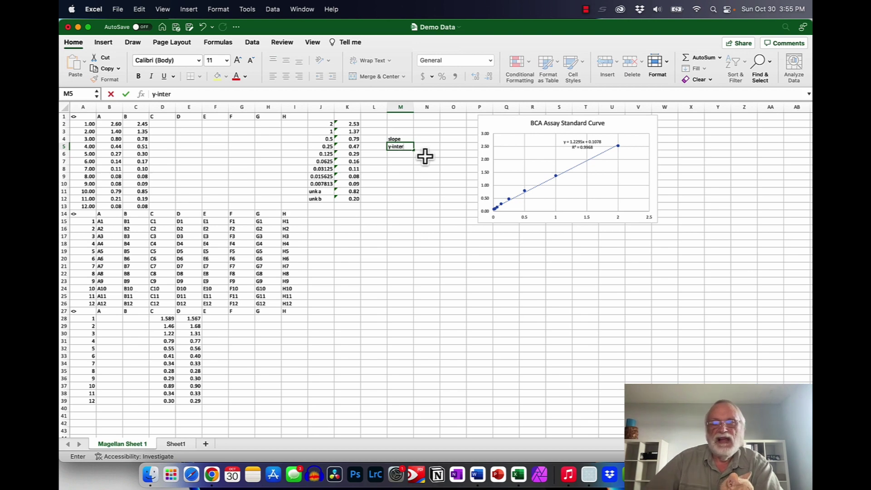
pyautogui.click(423, 141)
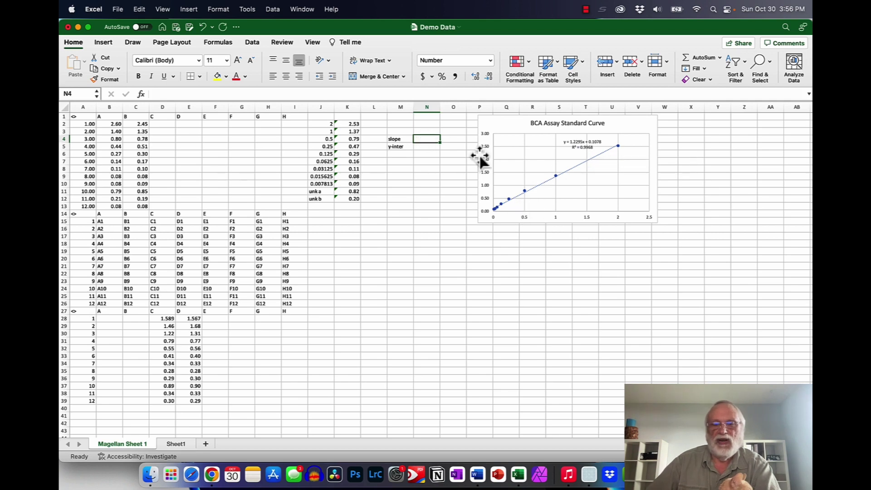
# Enter =SLOPE(K2:K10,J2:J10) in N4 and =INTERCEPT(K2:K10,J2:J10) in N5.
pyautogui.write('=')
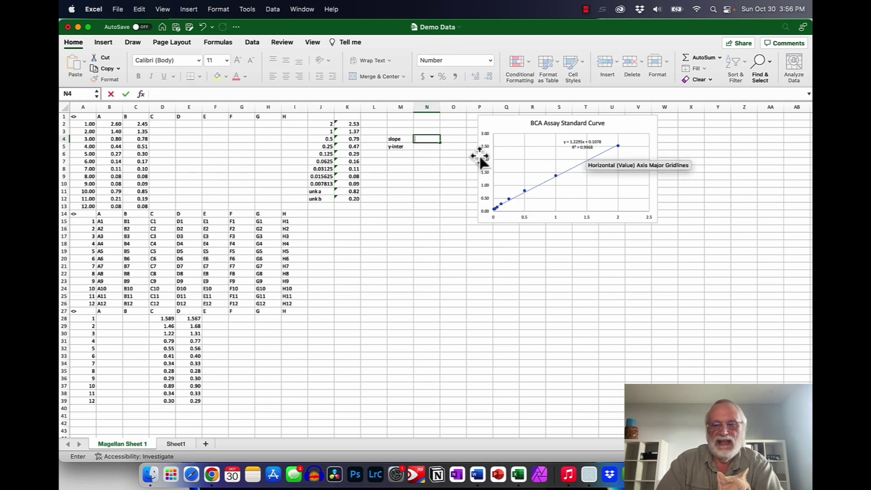
pyautogui.write('=slope')
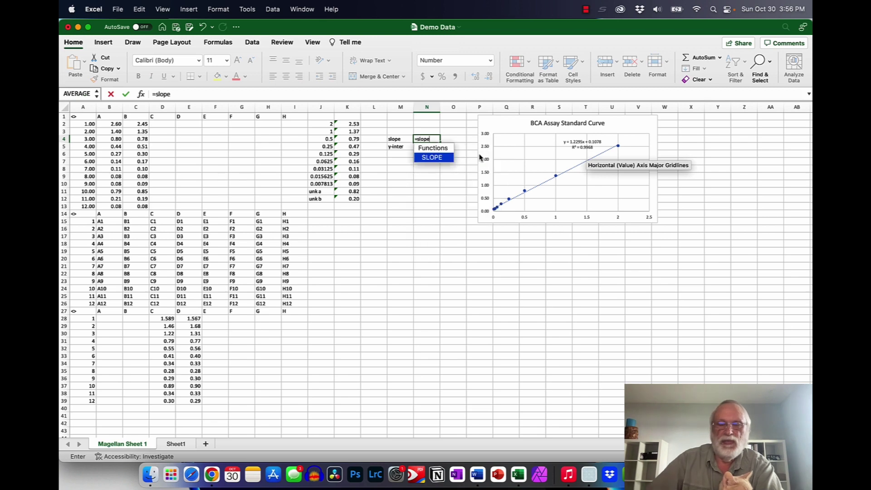
pyautogui.doubleClick(438, 161)
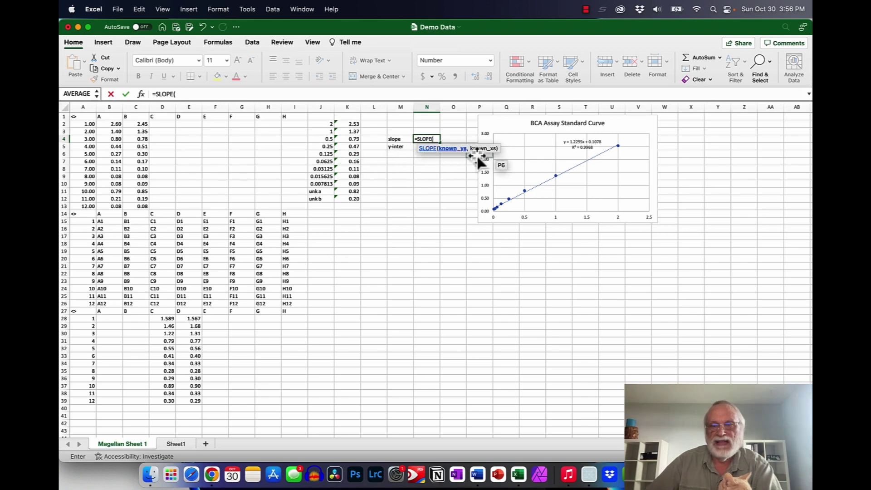
pyautogui.moveTo(354, 123); pyautogui.dragTo(348, 183)
pyautogui.write(',')
pyautogui.moveTo(320, 124); pyautogui.dragTo(318, 183)
pyautogui.press('Return')
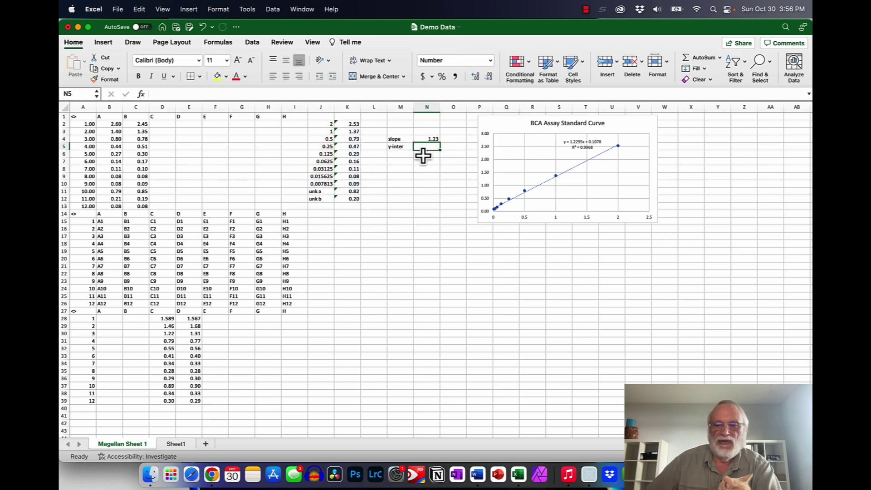
pyautogui.write('=inter')
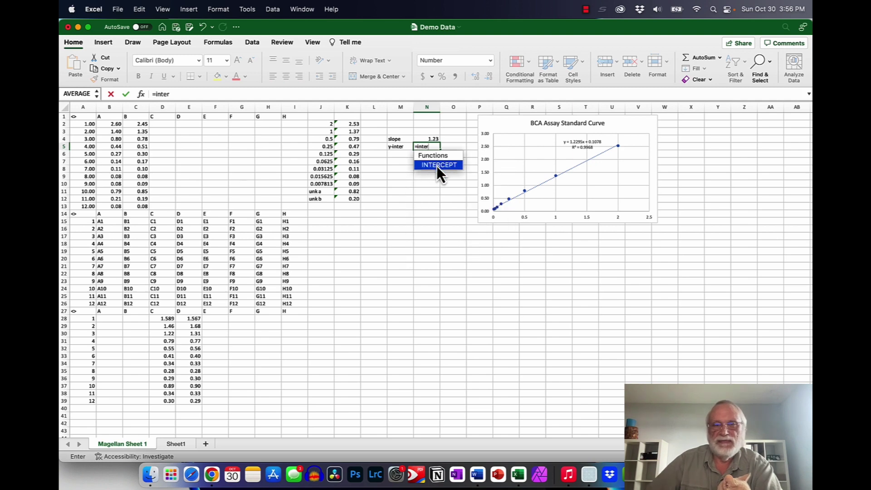
pyautogui.doubleClick(437, 165)
pyautogui.moveTo(354, 127); pyautogui.dragTo(351, 184)
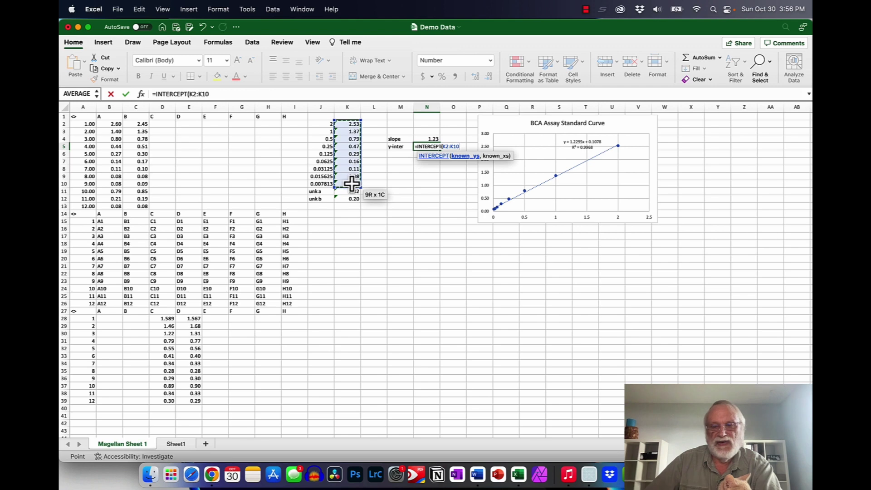
pyautogui.write(',')
pyautogui.moveTo(322, 125); pyautogui.dragTo(318, 183)
pyautogui.press('Return')
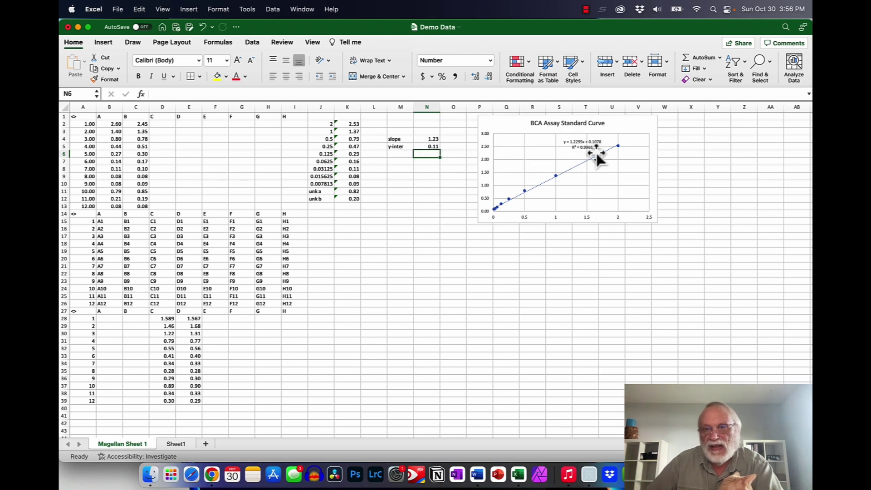
# Show N4:N5 to four decimals, giving 1.2295 and 0.1078.
pyautogui.moveTo(429, 139); pyautogui.dragTo(428, 147)
pyautogui.click(433, 155)
pyautogui.click(488, 78)
pyautogui.click(474, 76)
pyautogui.click(474, 76)
pyautogui.click(474, 76)
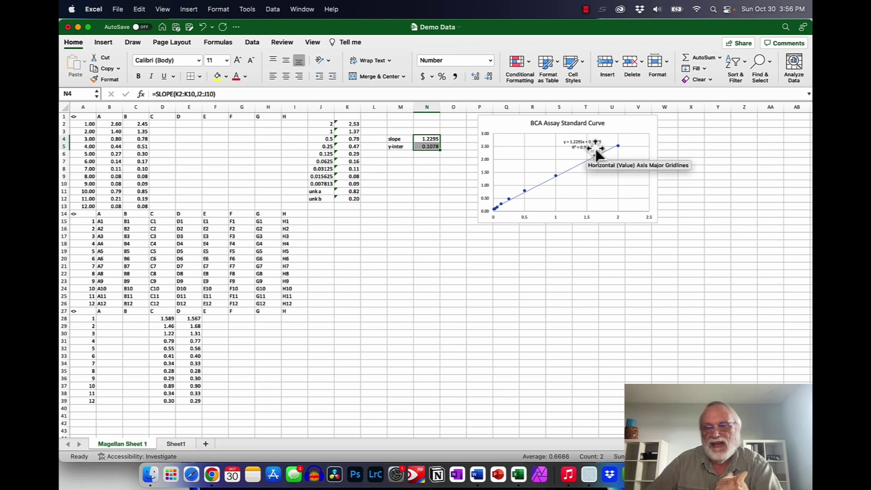
pyautogui.click(426, 161)
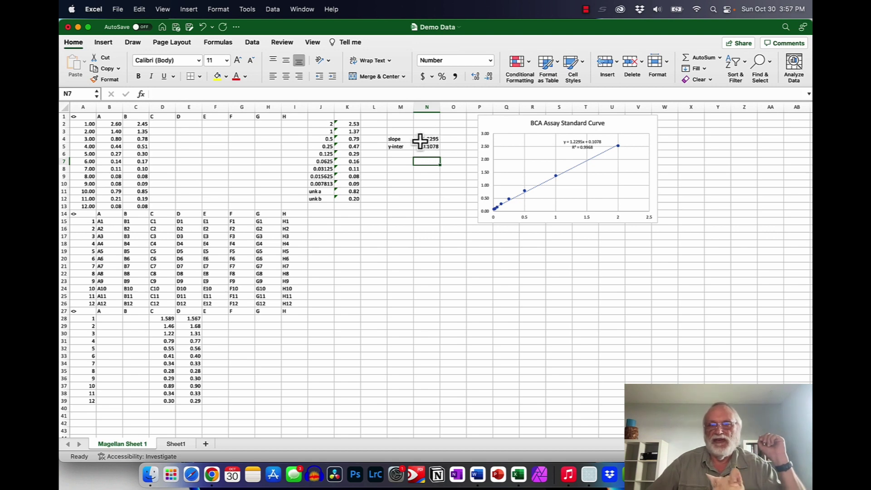
# Type the note y=mx+b in J16 and x = (y - b)/m in L16.
pyautogui.click(323, 230)
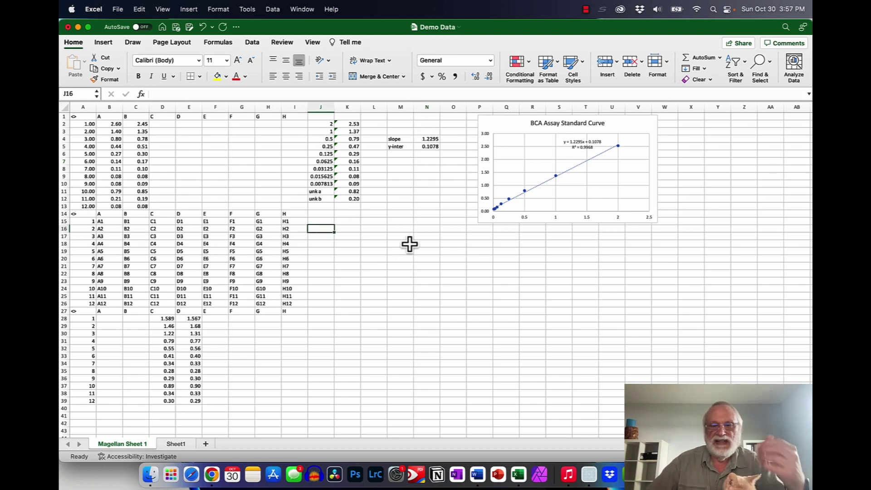
pyautogui.write('y=mx+b')
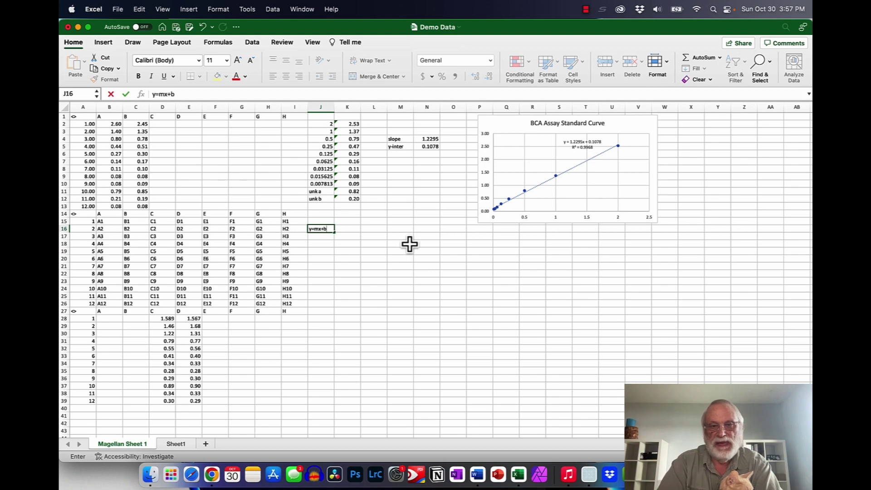
pyautogui.click(373, 228)
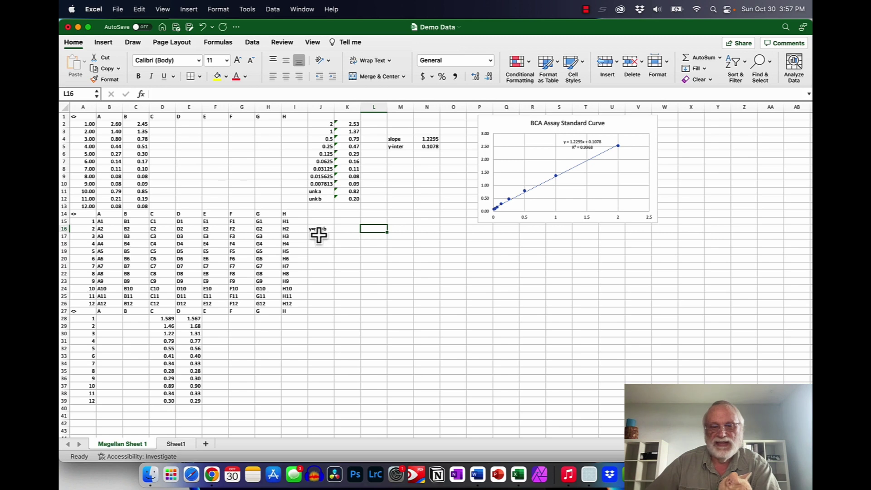
pyautogui.write('x = (y')
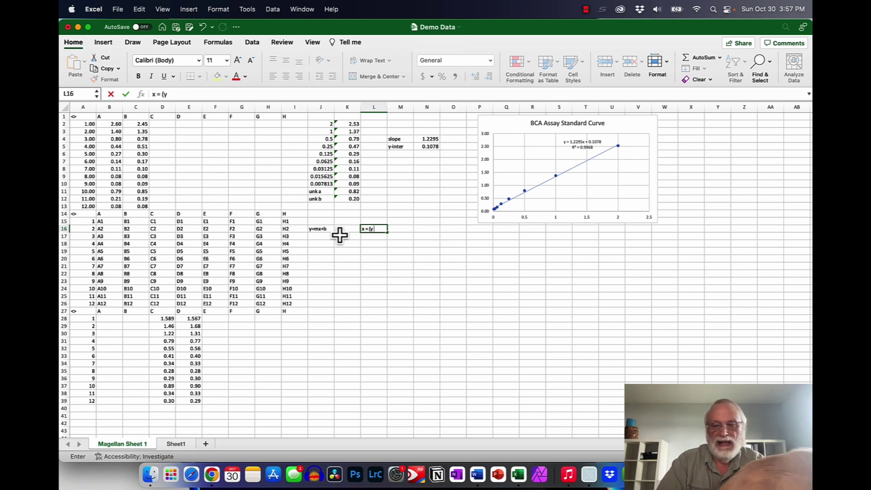
pyautogui.write('b)/m')
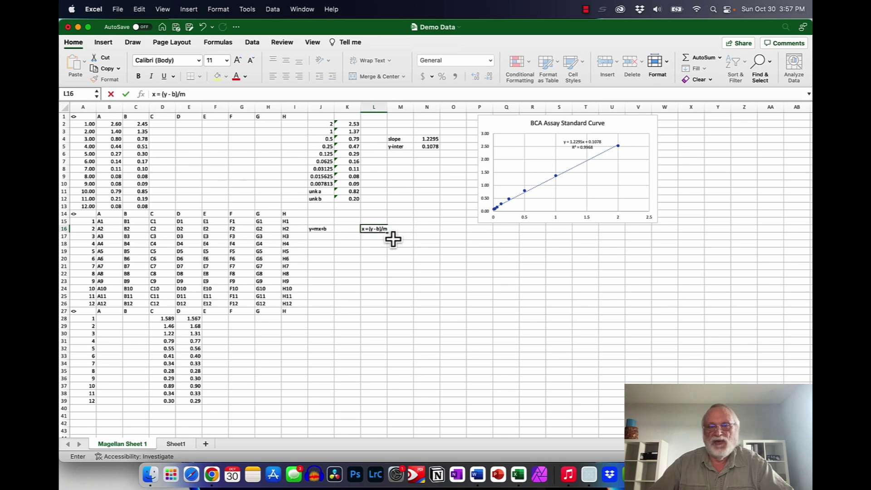
# Enter =(K11-N5)/N4 in L11, giving unknown a's concentration of 0.58.
pyautogui.click(374, 193)
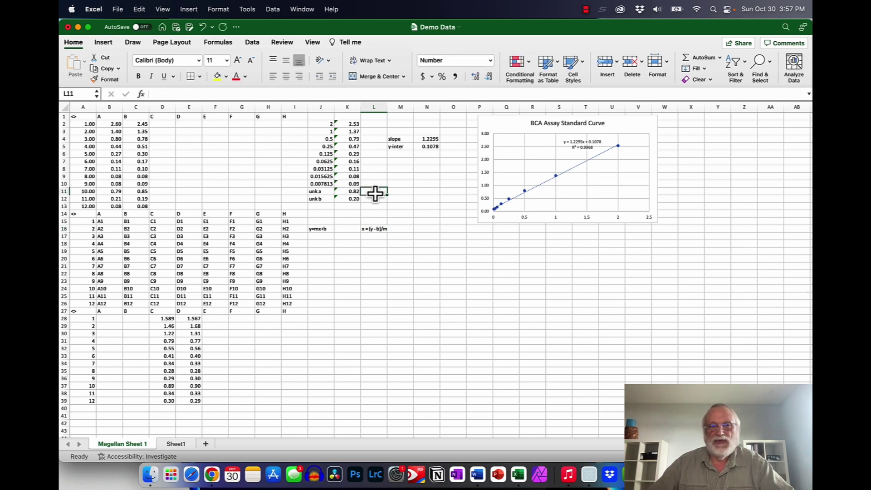
pyautogui.write('=(')
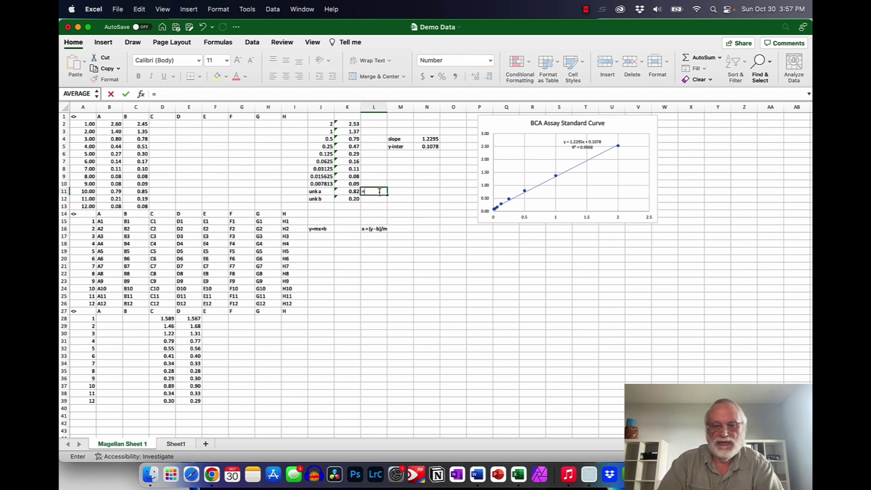
pyautogui.click(350, 192)
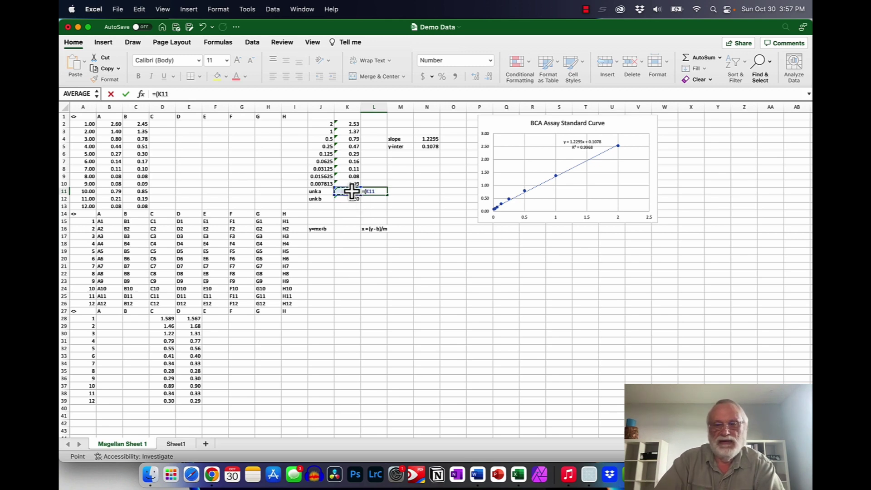
pyautogui.write('-')
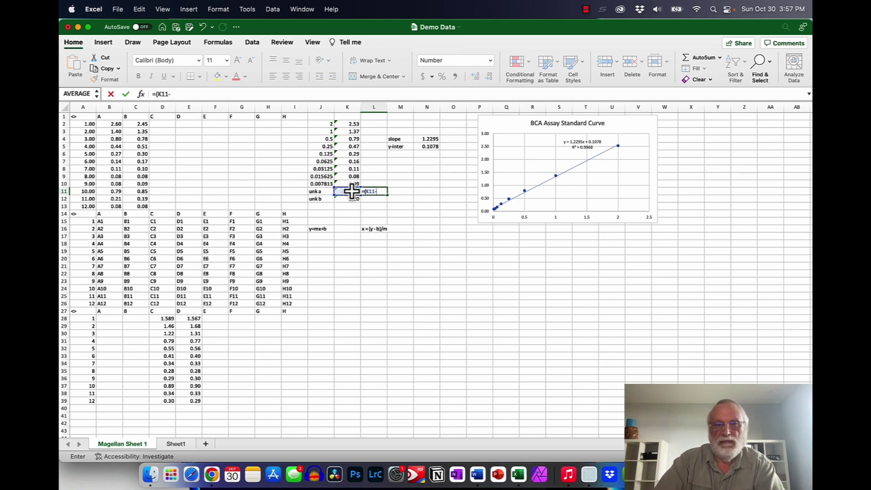
pyautogui.click(432, 147)
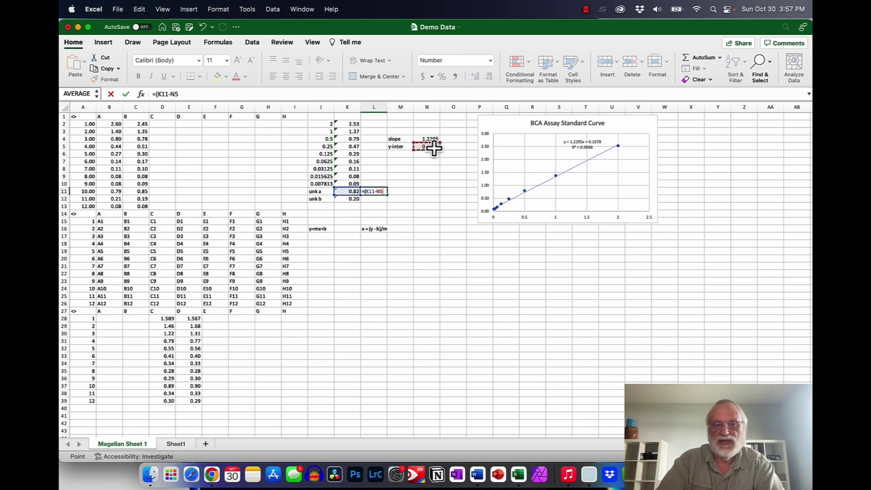
pyautogui.write(')')
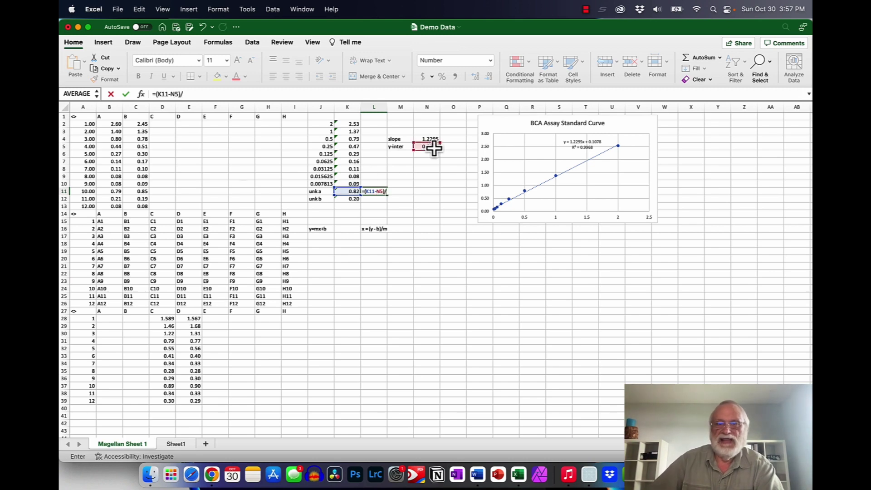
pyautogui.write('/')
pyautogui.click(431, 140)
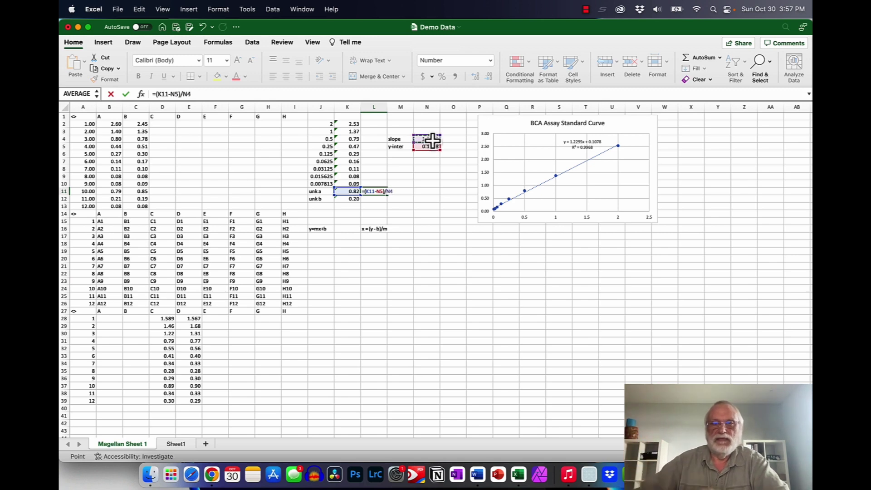
pyautogui.press('Return')
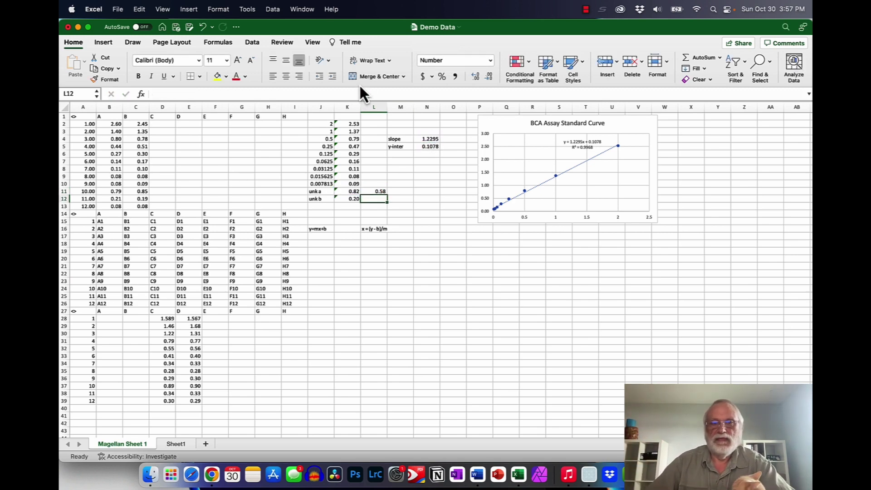
pyautogui.click(376, 190)
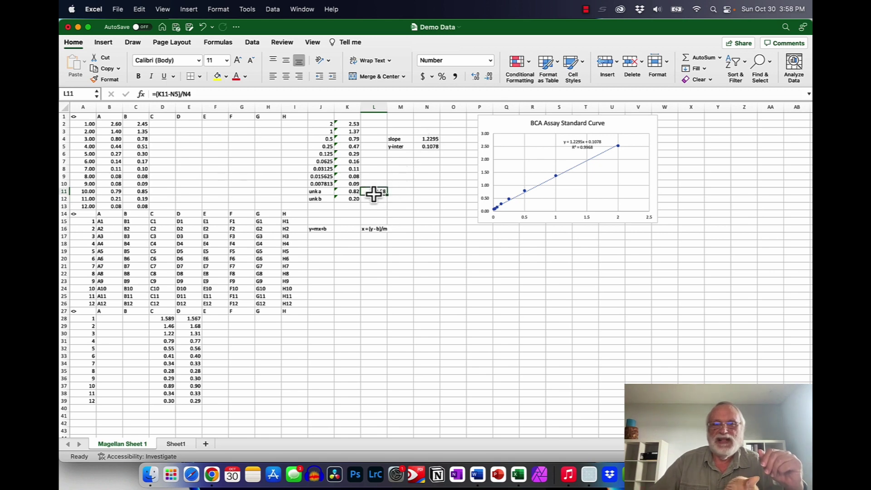
# Change L11 to =(K11-$N$5)/$N$4 and fill it to L12, giving 0.08.
pyautogui.click(171, 94)
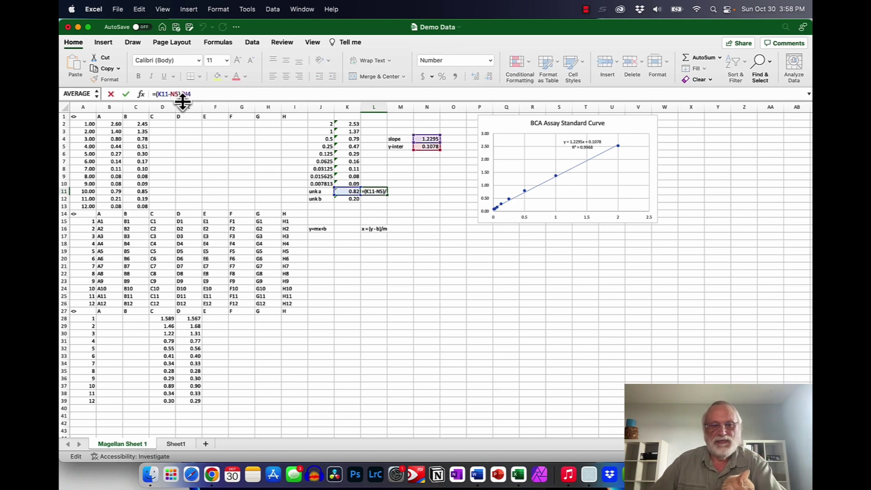
pyautogui.write('$N')
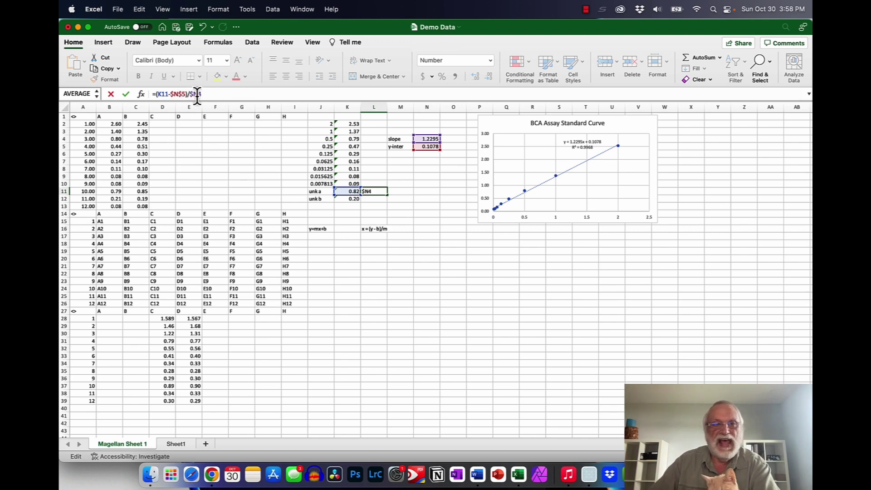
pyautogui.write('$')
pyautogui.click(126, 94)
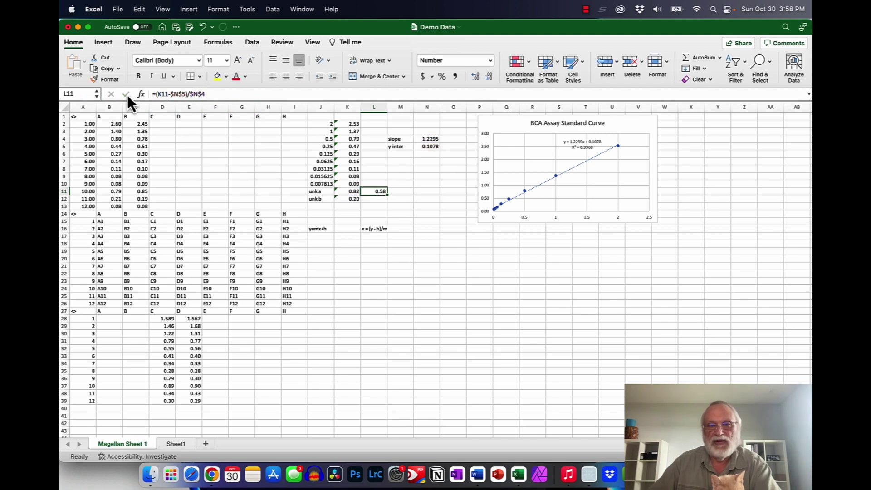
pyautogui.moveTo(387, 194); pyautogui.dragTo(386, 202)
pyautogui.click(406, 206)
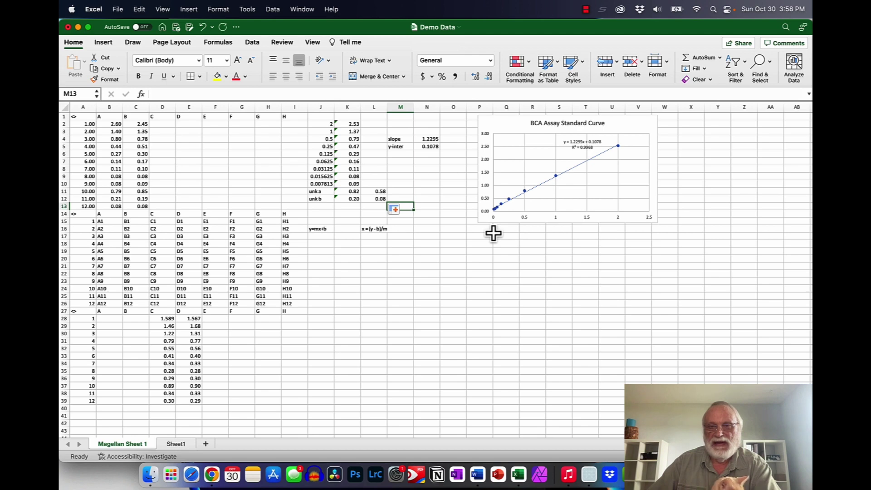
pyautogui.click(528, 245)
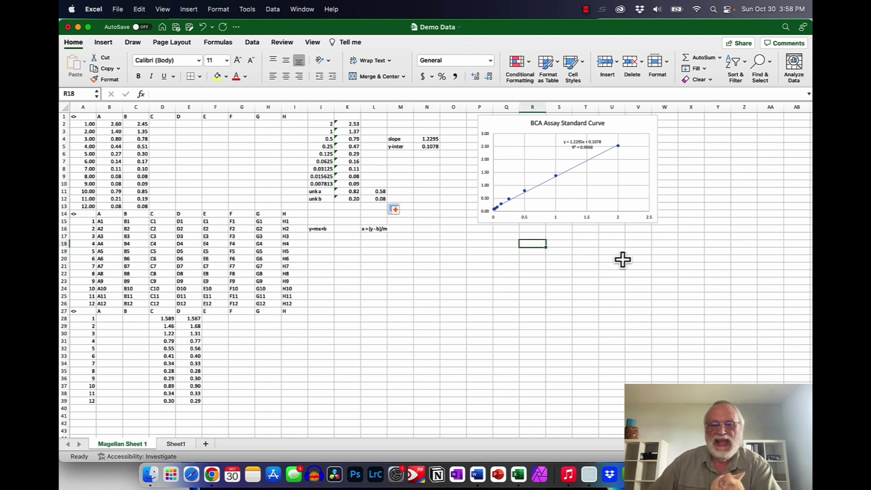
pyautogui.write('Assay')
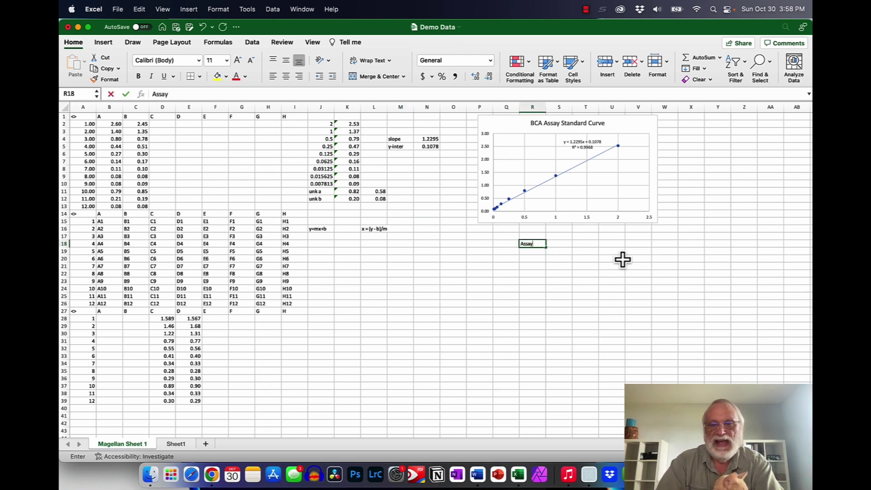
pyautogui.press('Tab')
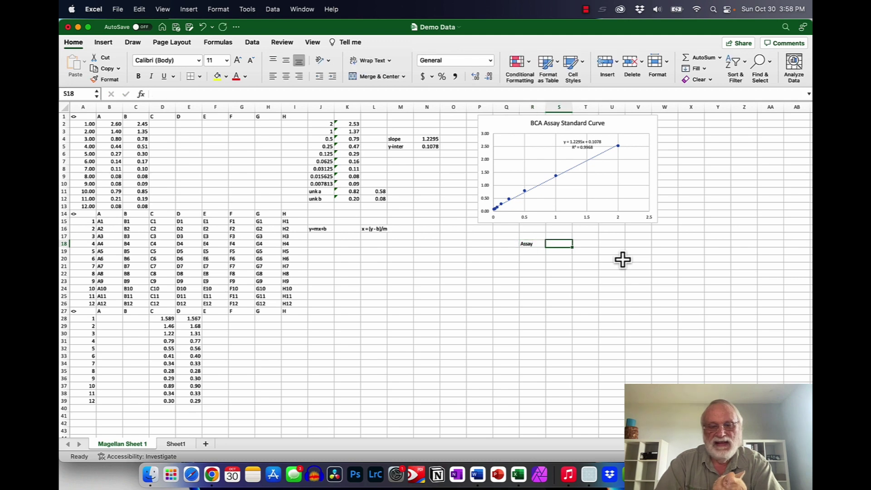
pyautogui.write('unk')
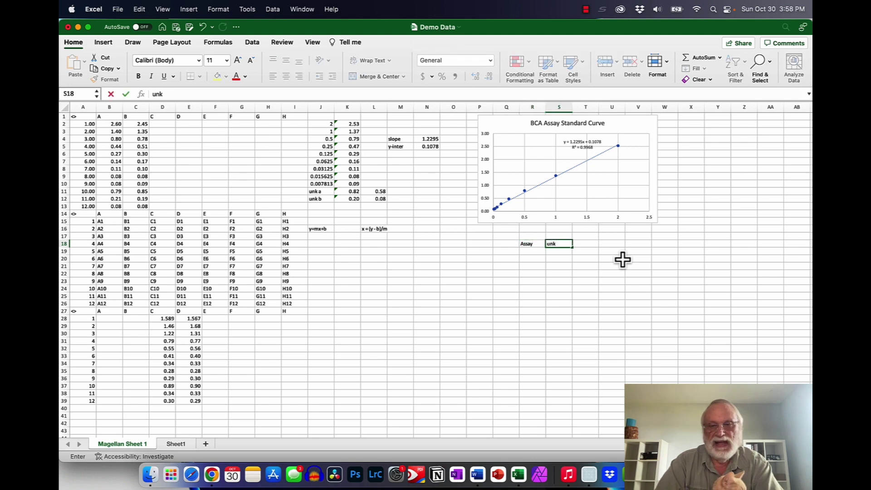
pyautogui.write(' A')
pyautogui.click(585, 244)
pyautogui.write('un')
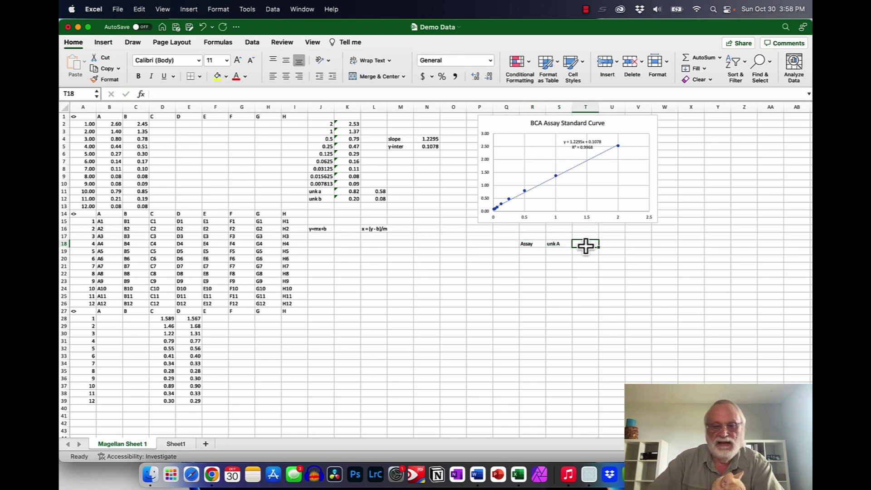
pyautogui.write('k B')
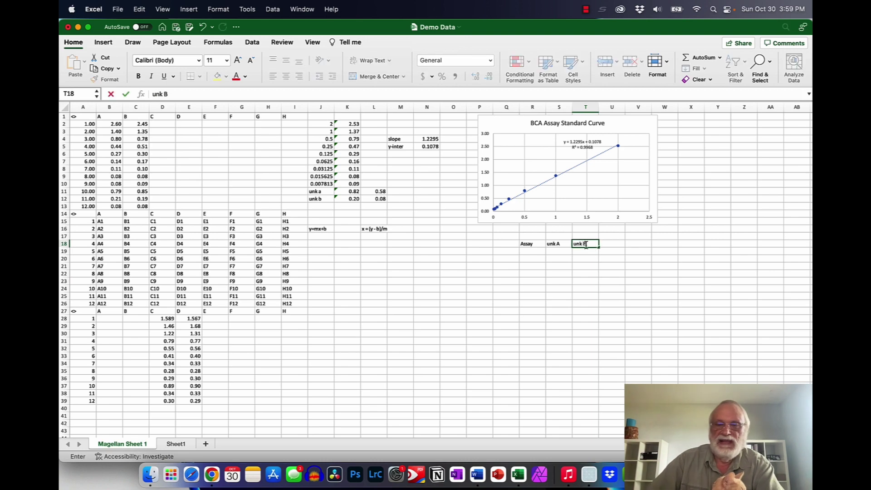
pyautogui.click(526, 251)
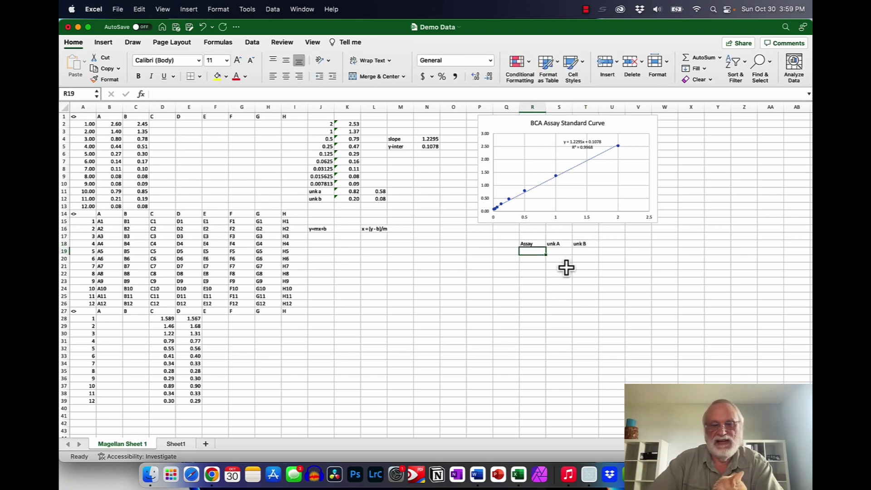
pyautogui.write('BCA')
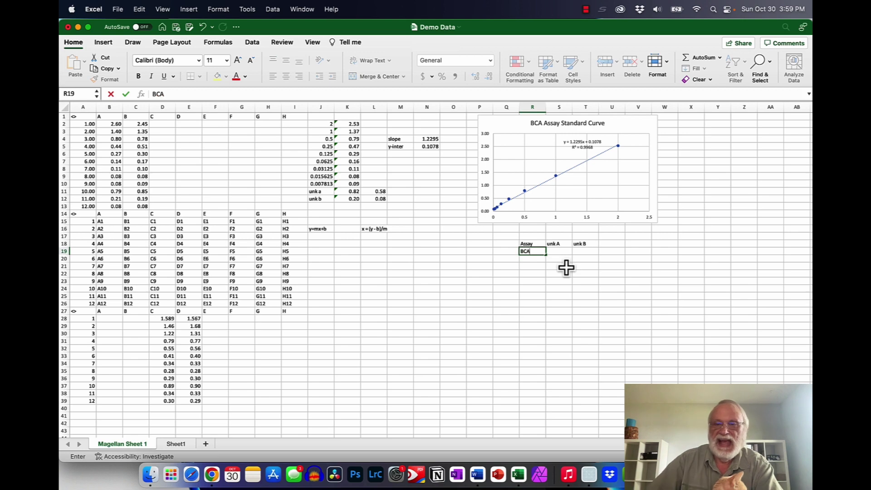
pyautogui.click(556, 252)
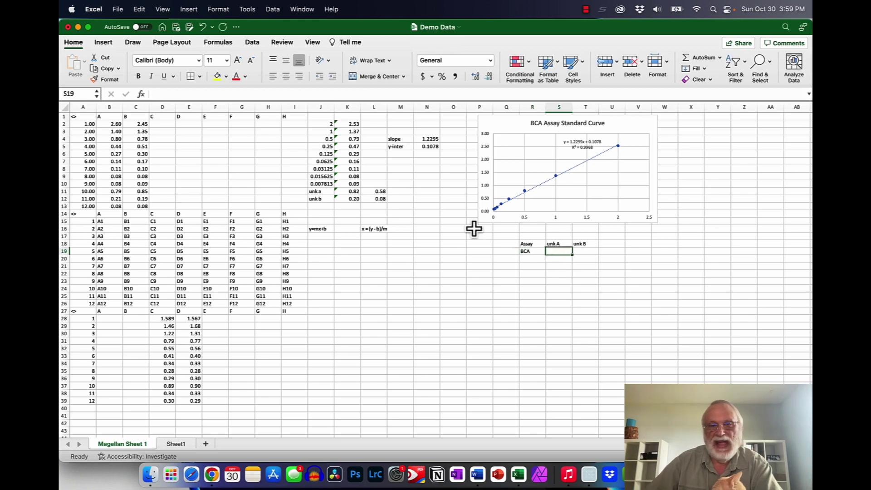
pyautogui.click(377, 193)
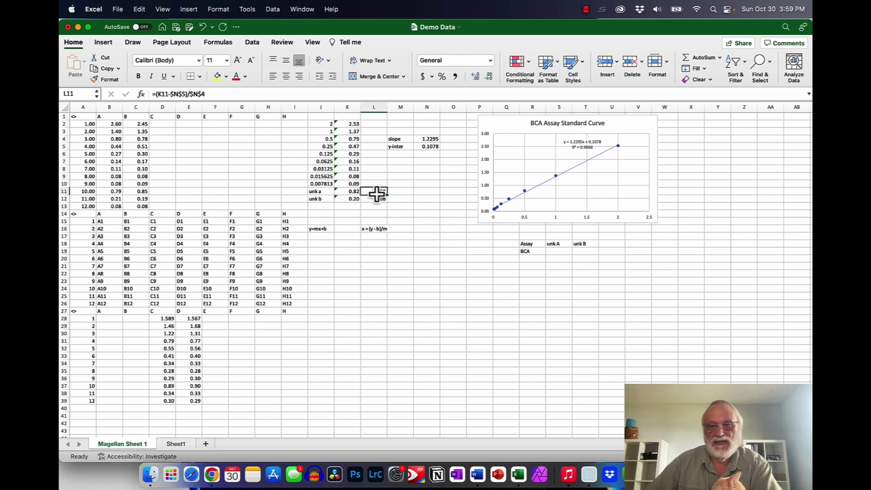
pyautogui.click(555, 249)
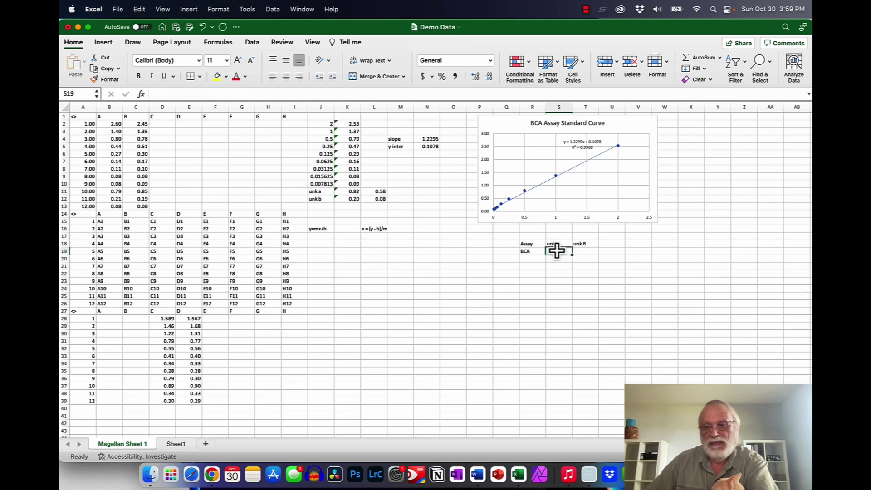
pyautogui.write('=')
pyautogui.click(377, 191)
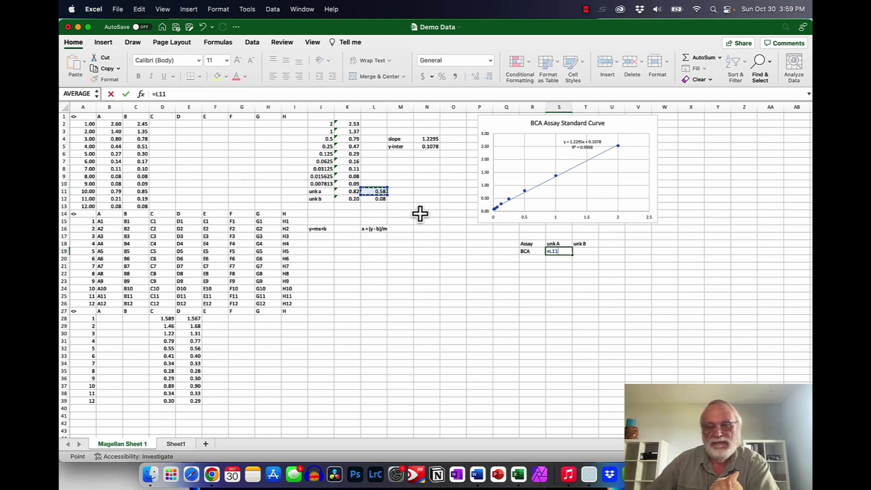
pyautogui.press('Return')
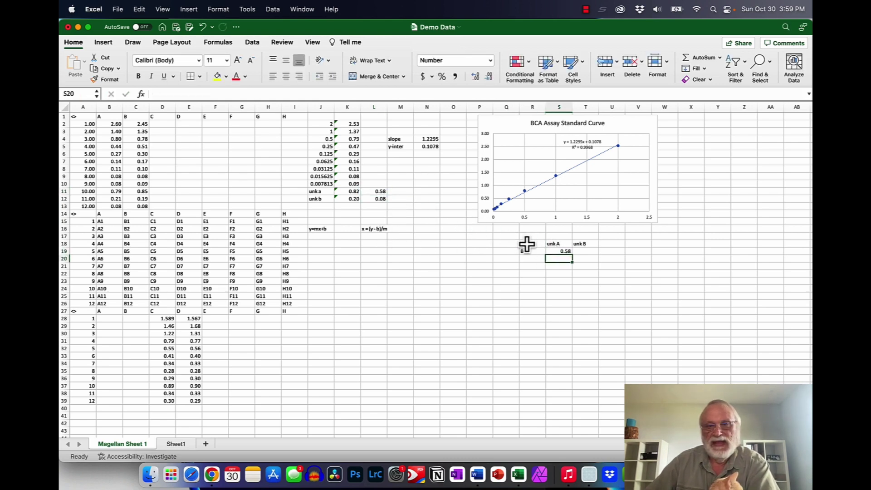
pyautogui.click(582, 252)
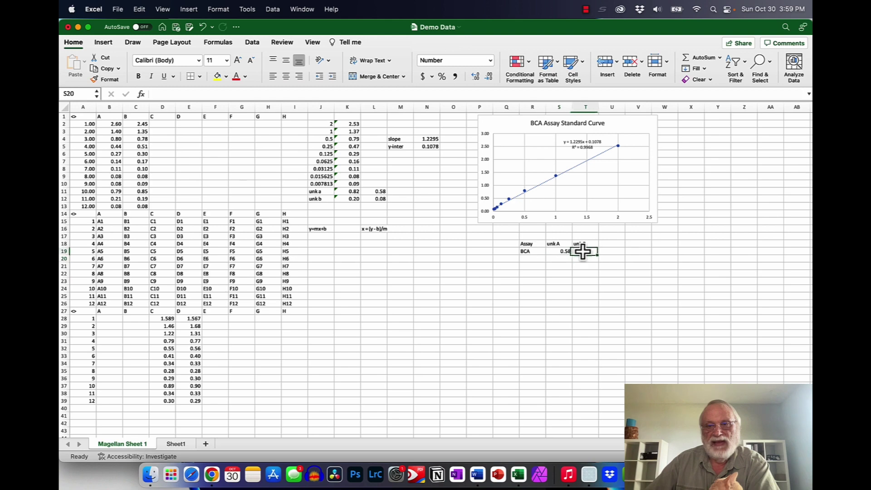
pyautogui.write('=')
pyautogui.click(382, 200)
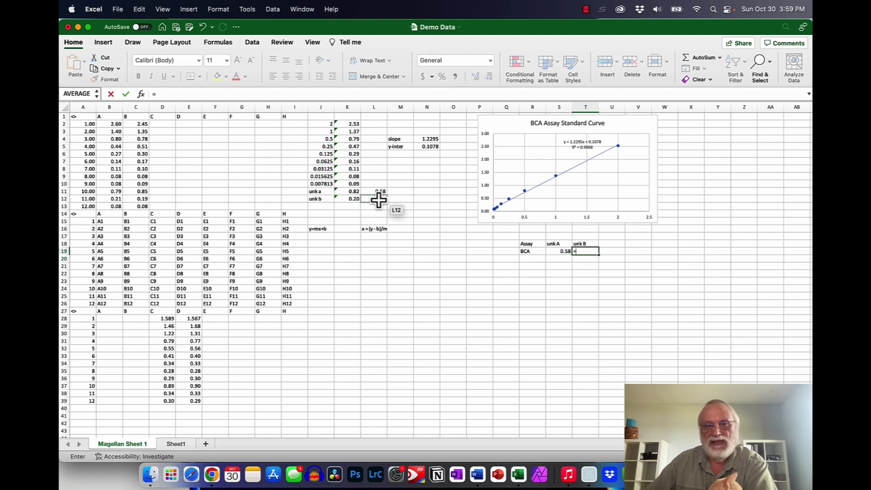
pyautogui.press('Return')
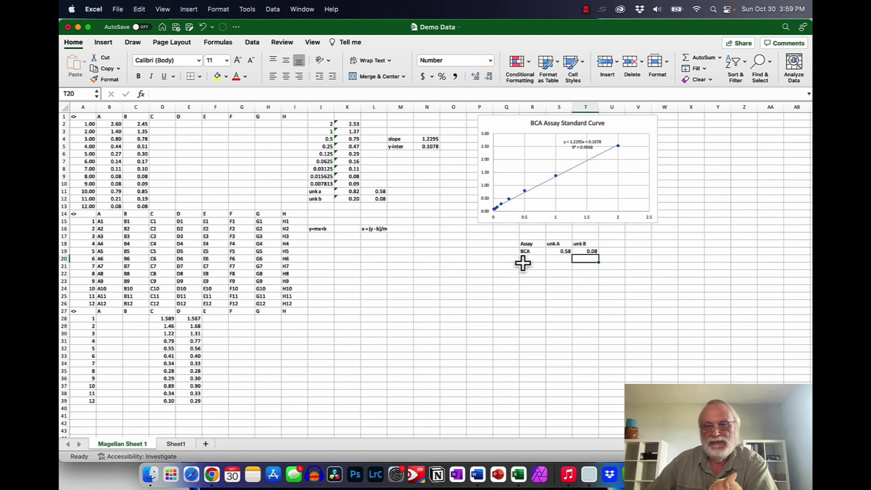
pyautogui.click(525, 259)
pyautogui.write('Bradfor')
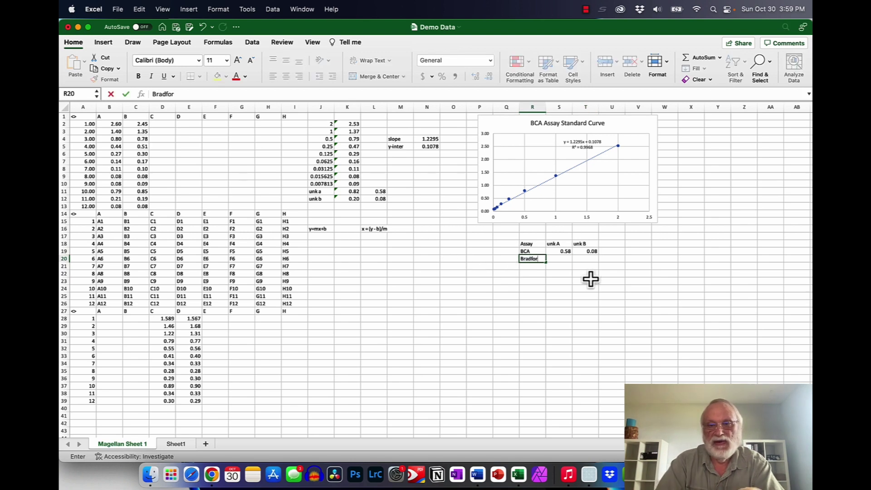
pyautogui.write('d')
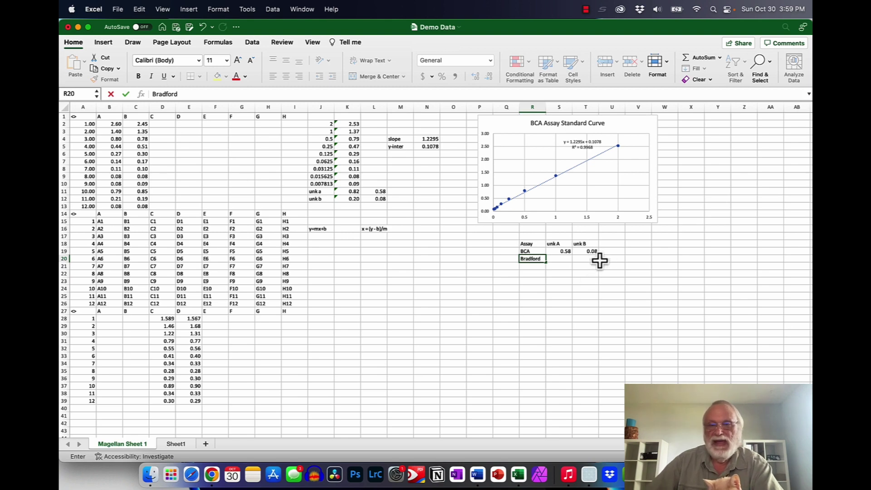
pyautogui.click(636, 267)
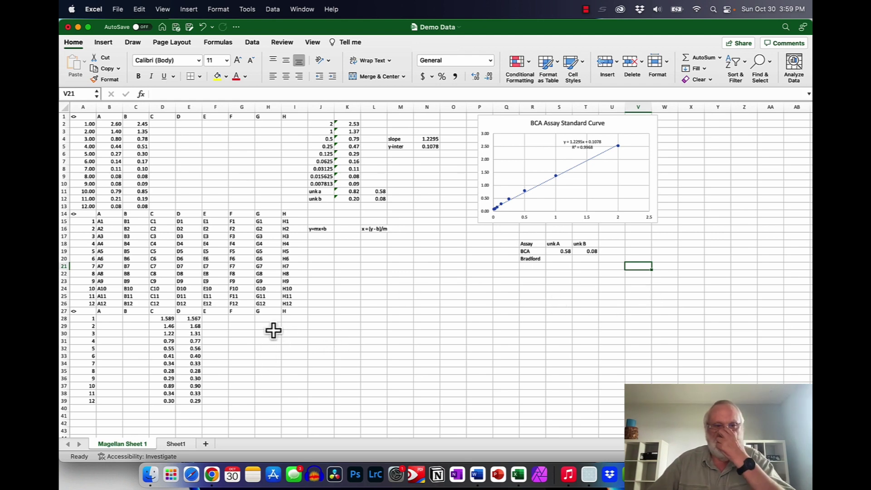
pyautogui.click(295, 321)
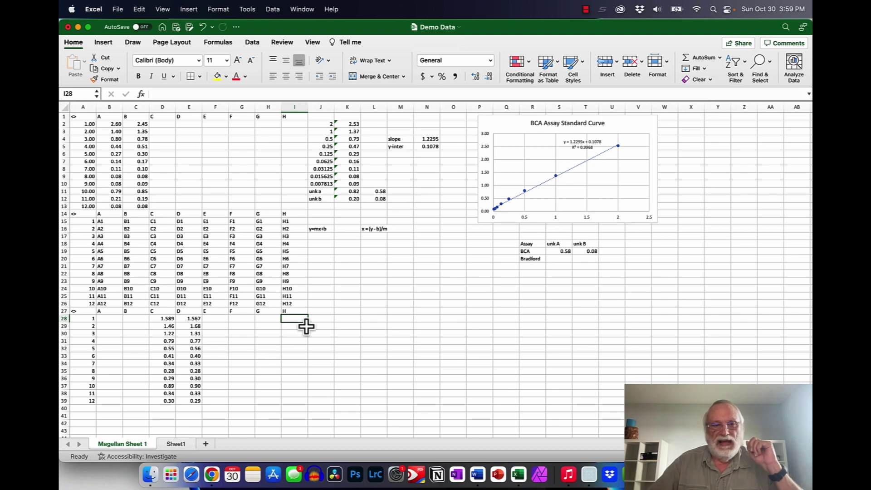
pyautogui.click(271, 325)
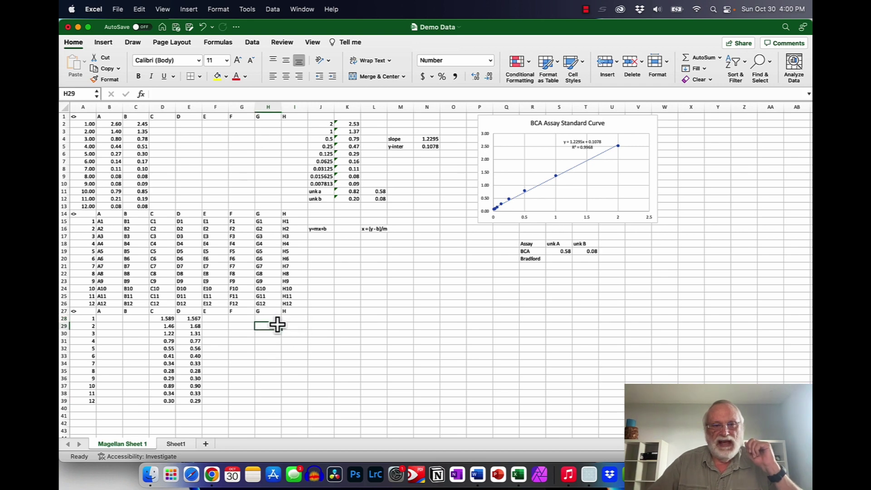
pyautogui.click(272, 318)
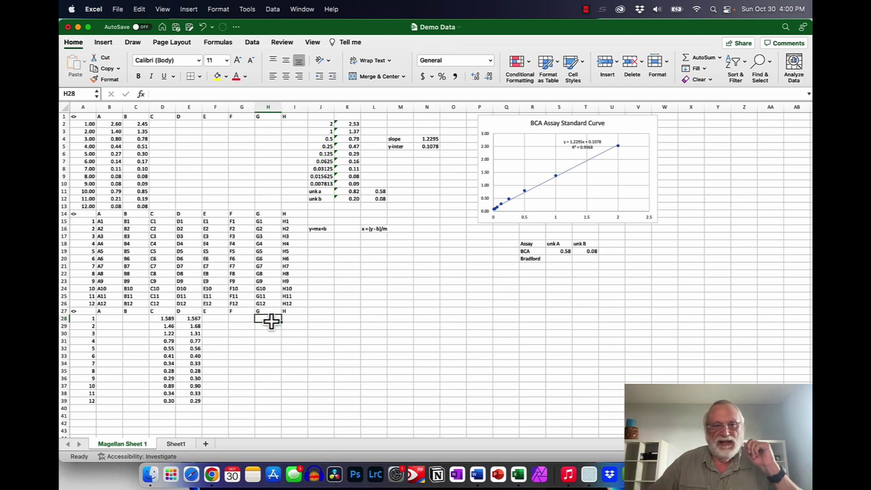
pyautogui.click(300, 319)
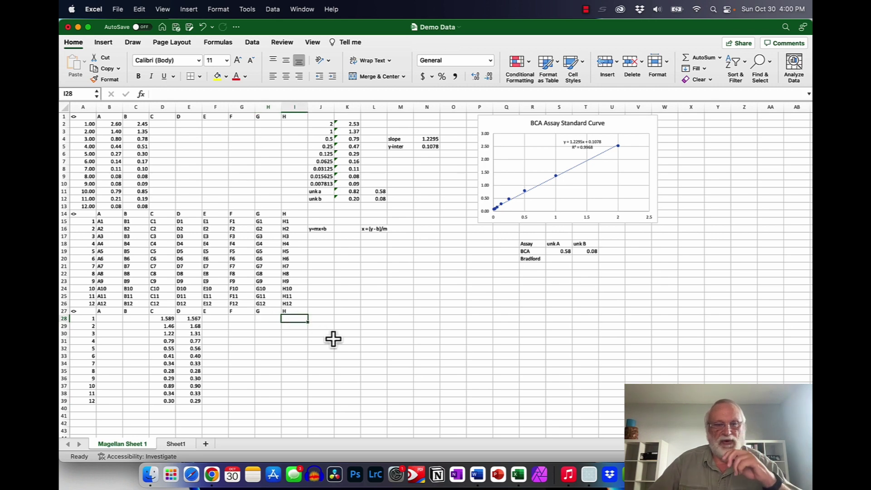
# Fill I28:I36 with a halving series: 2 in I28, then =I28/2 copied down.
pyautogui.write('2')
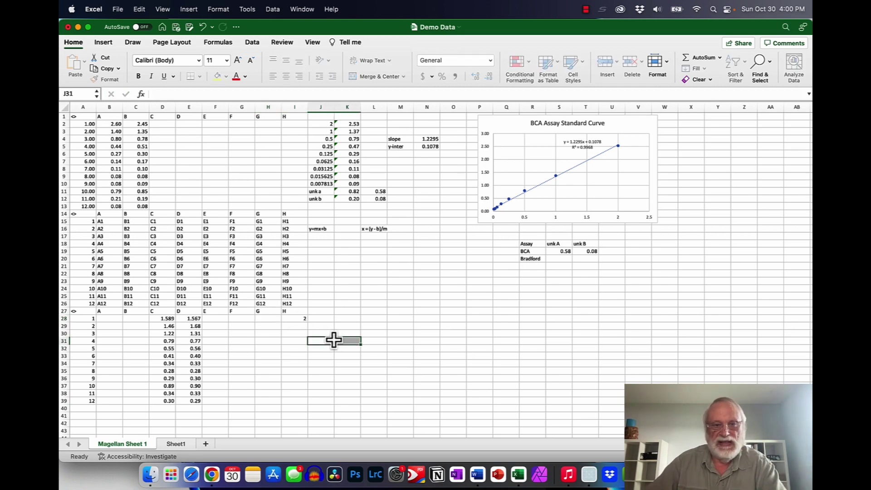
pyautogui.press('Return')
pyautogui.write('=')
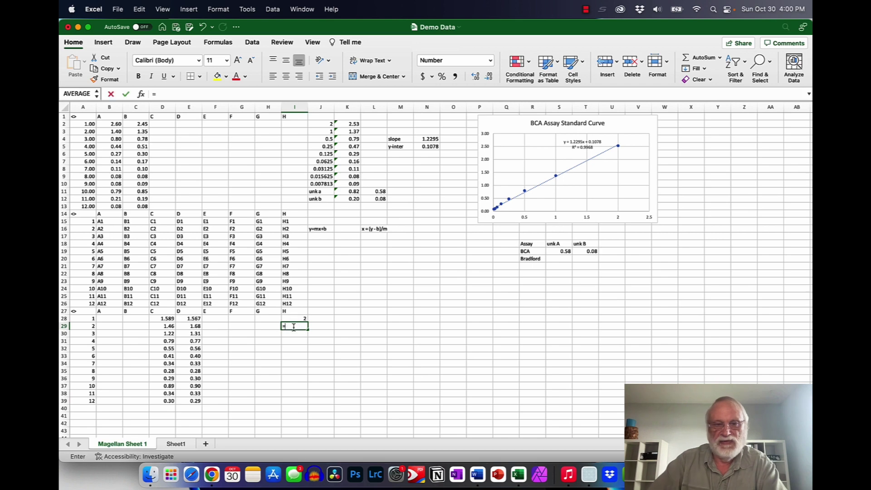
pyautogui.click(300, 321)
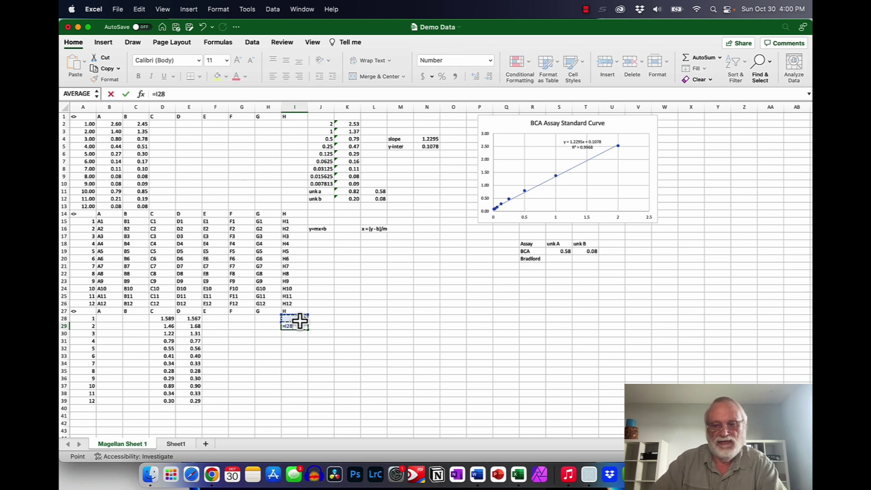
pyautogui.write('/2')
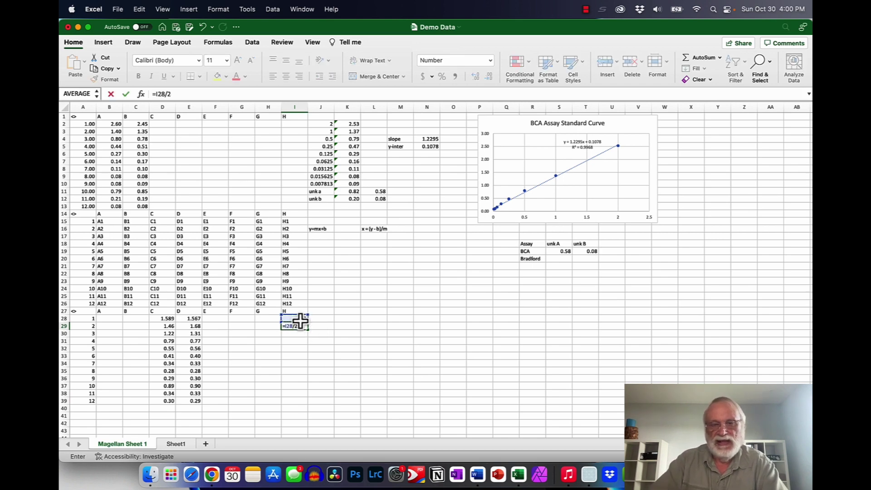
pyautogui.hotkey('ctrl', 'Return')
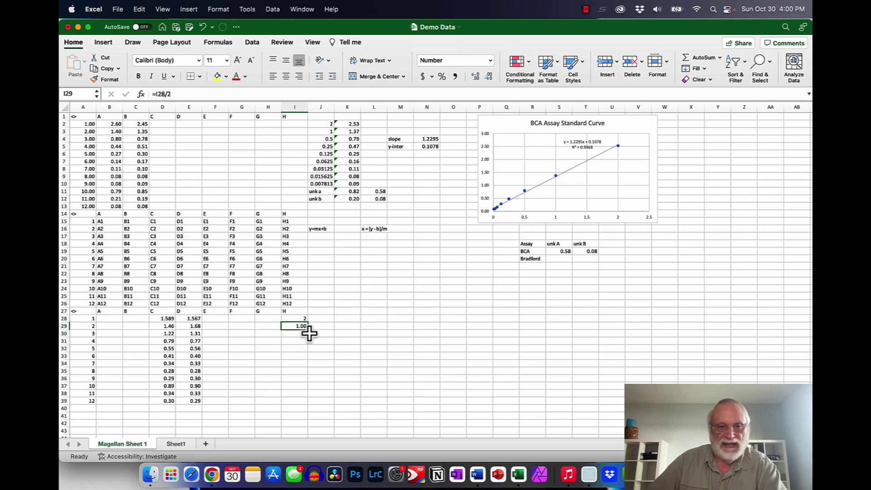
pyautogui.moveTo(307, 330); pyautogui.dragTo(310, 385)
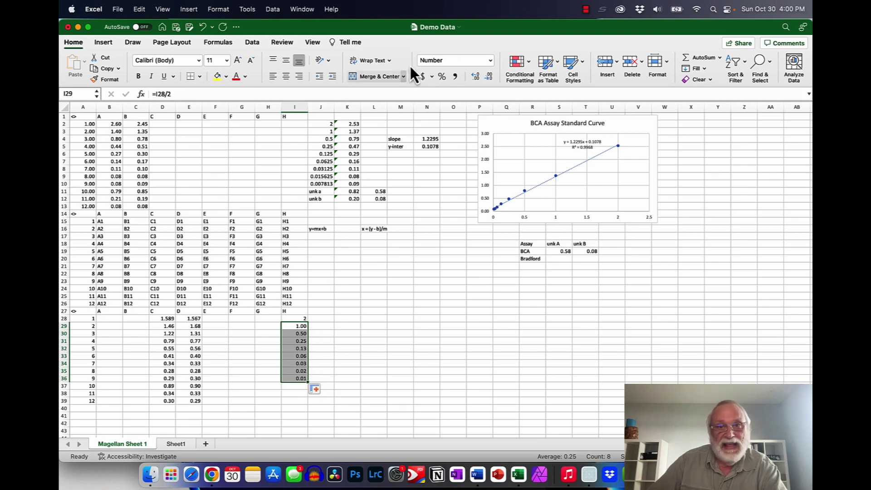
# Display the series to five decimal places, ending at 0.00781.
pyautogui.click(487, 78)
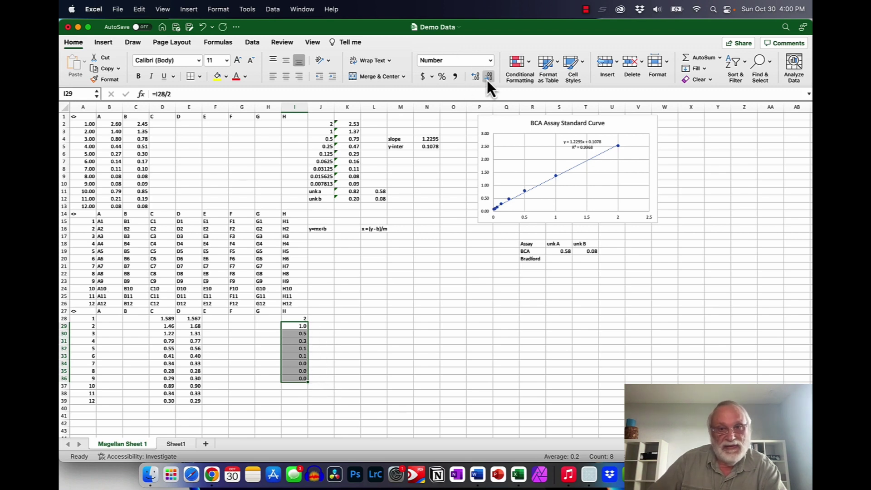
pyautogui.click(471, 78)
pyautogui.click(472, 79)
pyautogui.click(472, 79)
pyautogui.click(472, 79)
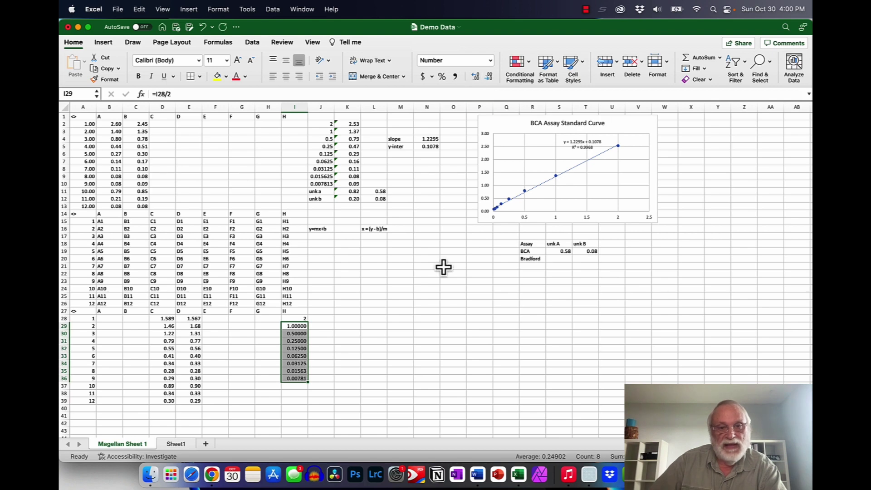
pyautogui.click(328, 326)
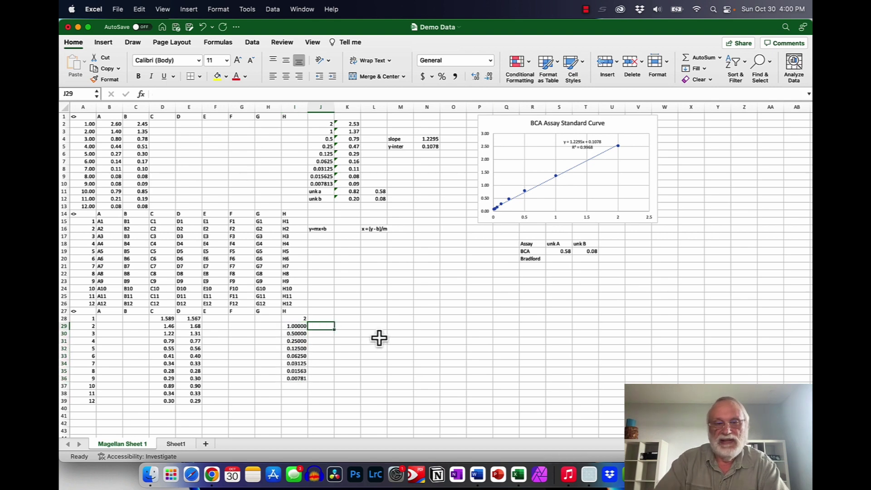
# Enter =AVERAGE(D28:E28) and fill it down, then clear the misaligned averages.
pyautogui.write('=aver')
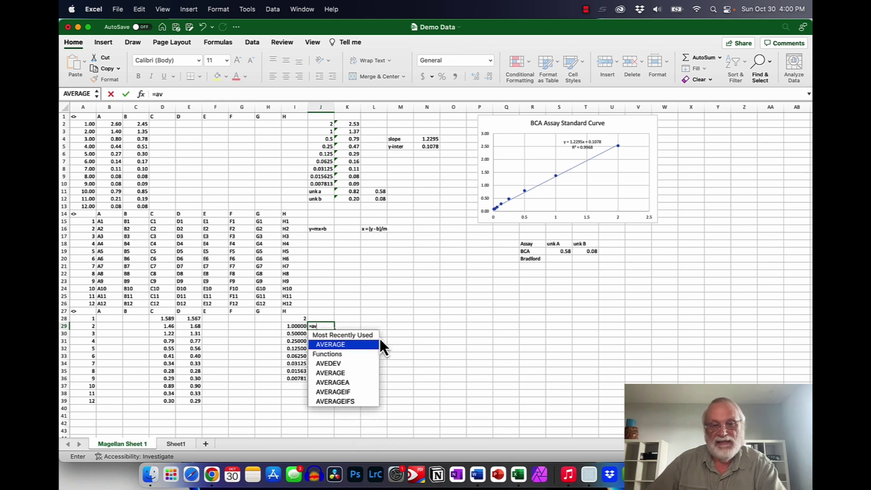
pyautogui.doubleClick(338, 344)
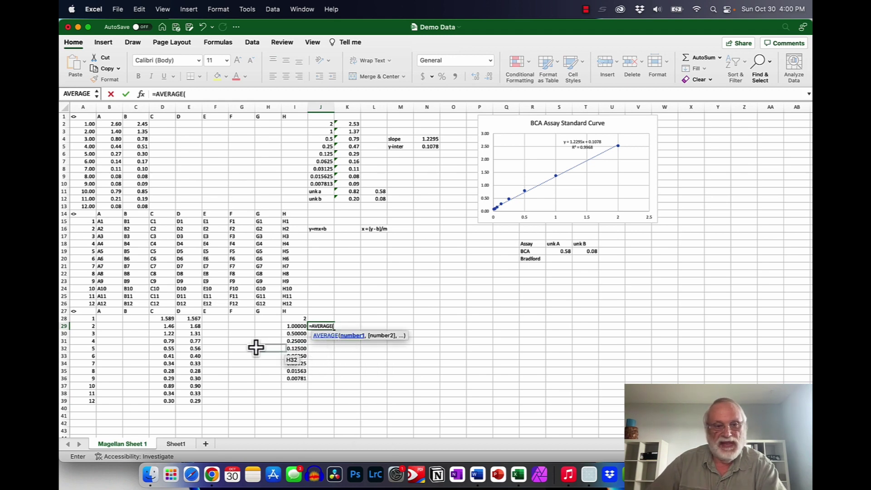
pyautogui.click(164, 320)
pyautogui.moveTo(165, 320); pyautogui.dragTo(183, 322)
pyautogui.press('Return')
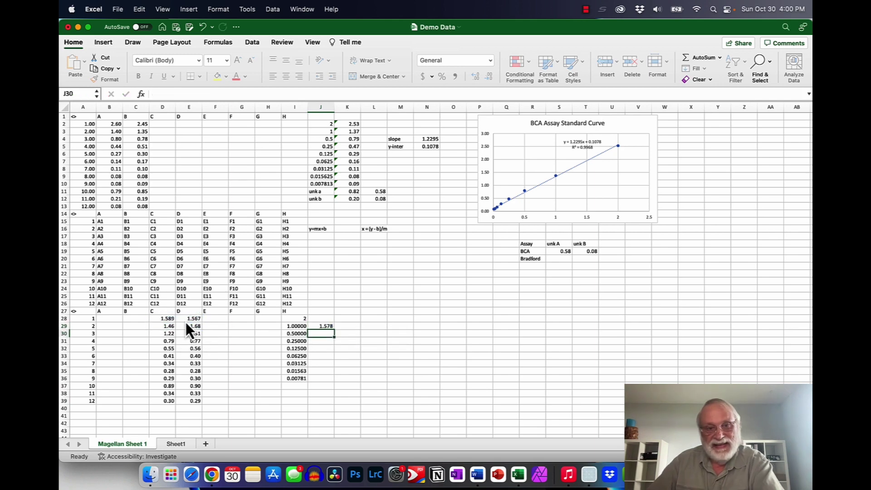
pyautogui.click(329, 328)
pyautogui.moveTo(334, 331); pyautogui.dragTo(335, 393)
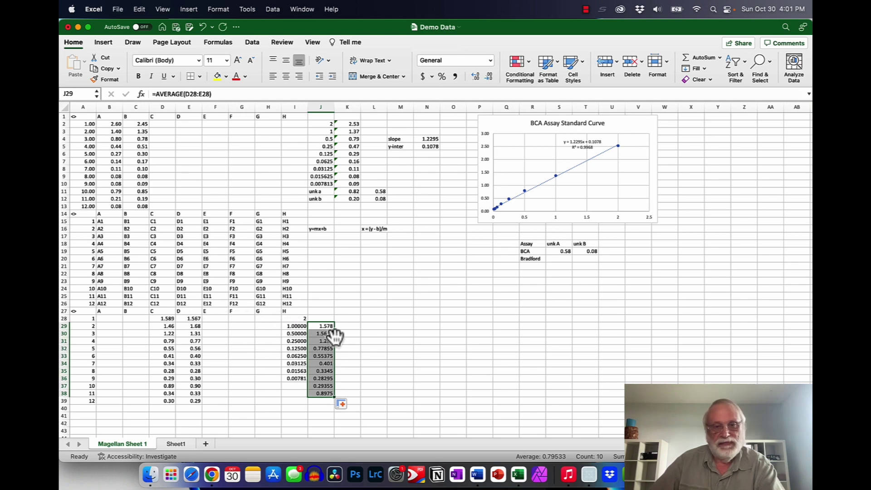
pyautogui.press('Delete')
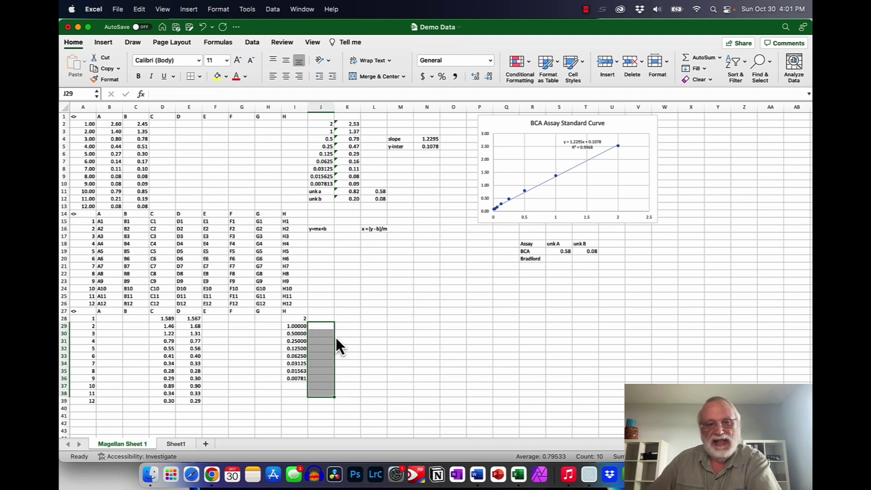
# Re-enter =AVERAGE(D28:E28) in J28 and fill it down to J38.
pyautogui.click(319, 318)
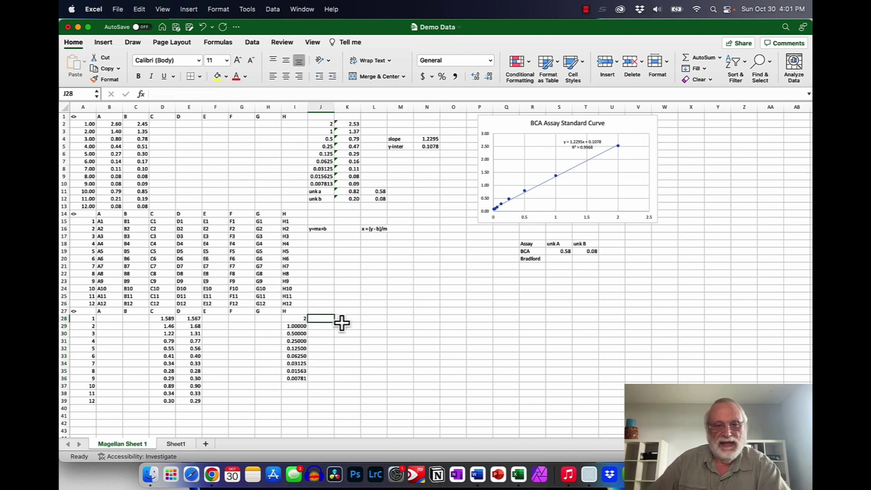
pyautogui.write('=')
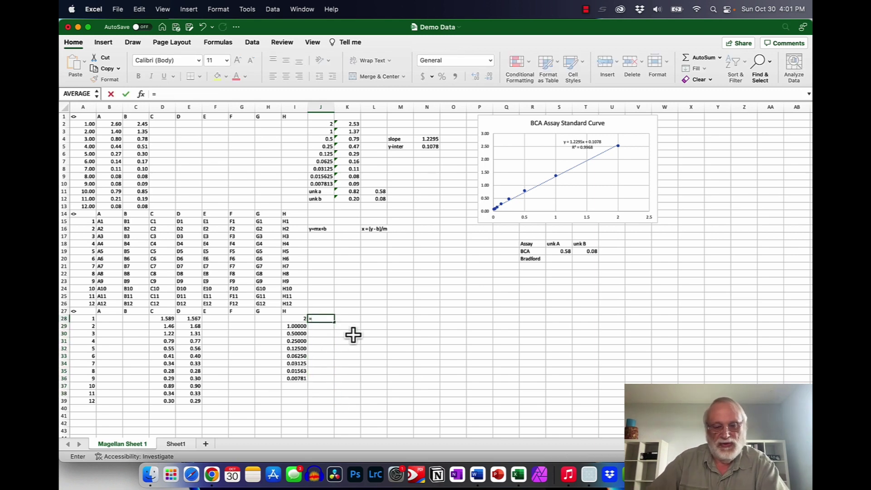
pyautogui.write('aver')
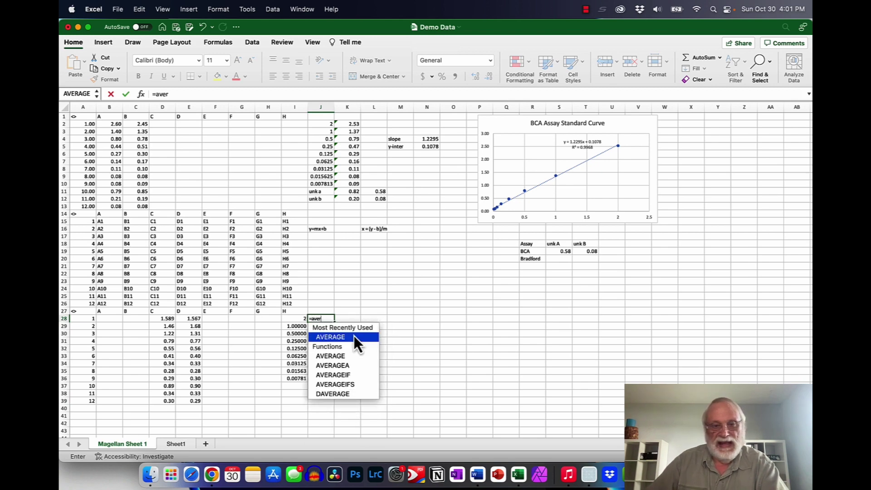
pyautogui.doubleClick(334, 339)
pyautogui.moveTo(166, 319); pyautogui.dragTo(187, 321)
pyautogui.press('Return')
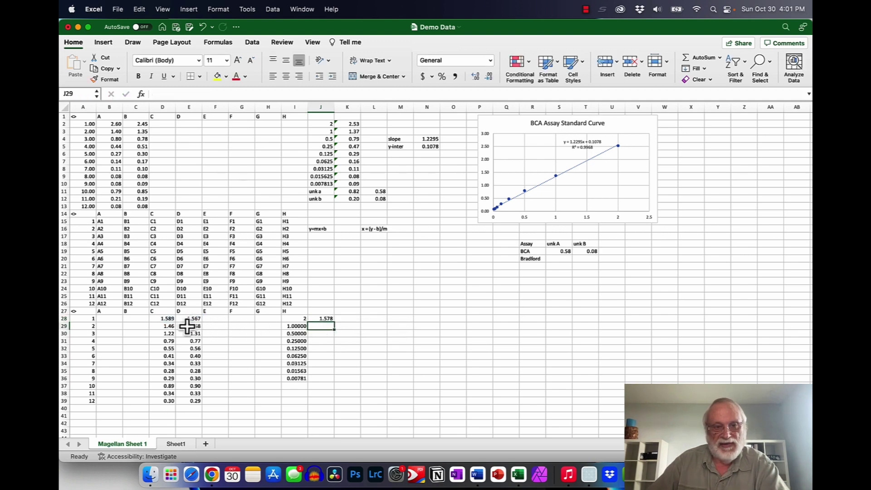
pyautogui.click(328, 319)
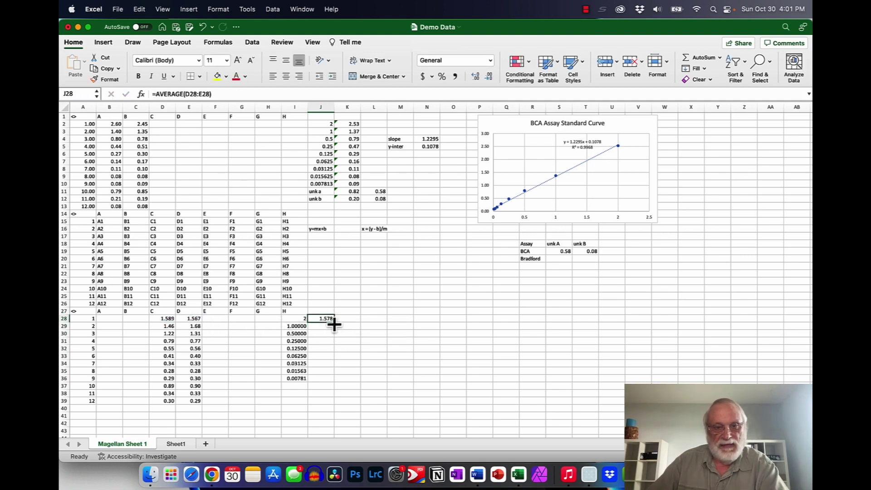
pyautogui.moveTo(333, 321); pyautogui.dragTo(330, 397)
# Label I37 'unk a' and I38 'unk b', correcting the mistyped second label.
pyautogui.click(288, 386)
pyautogui.write('unk a')
pyautogui.press('Return')
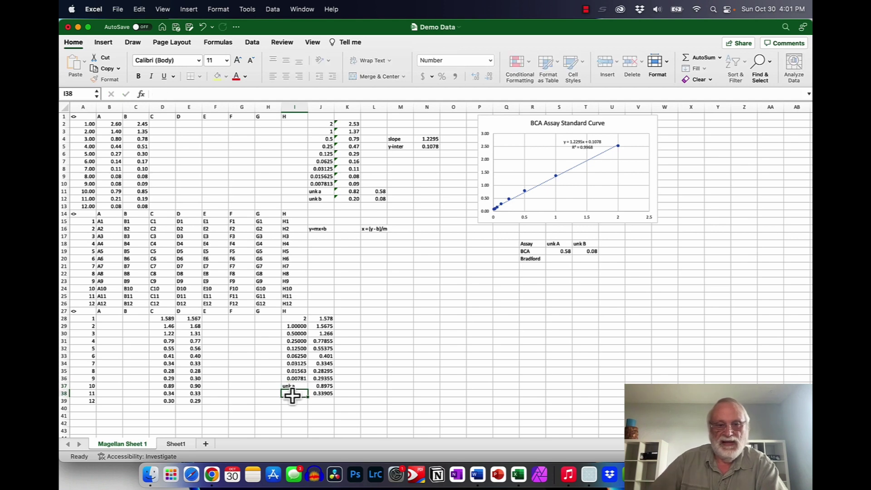
pyautogui.write('jnk')
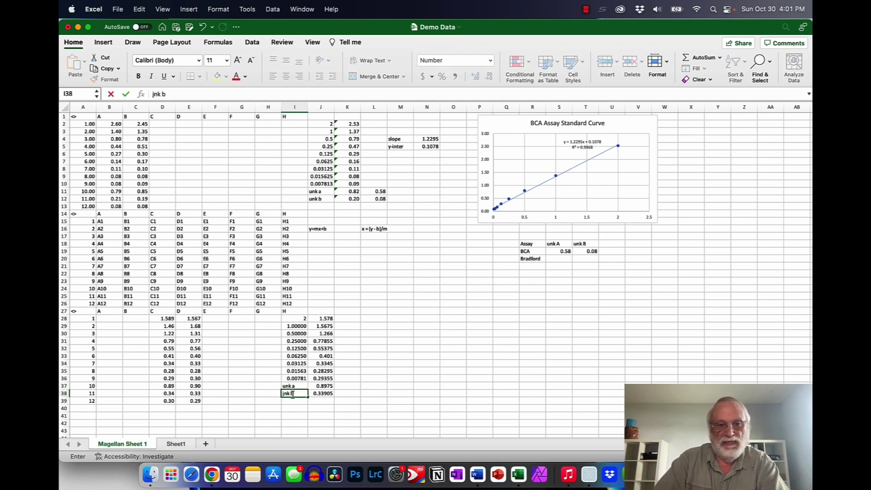
pyautogui.write(' b')
pyautogui.click(367, 393)
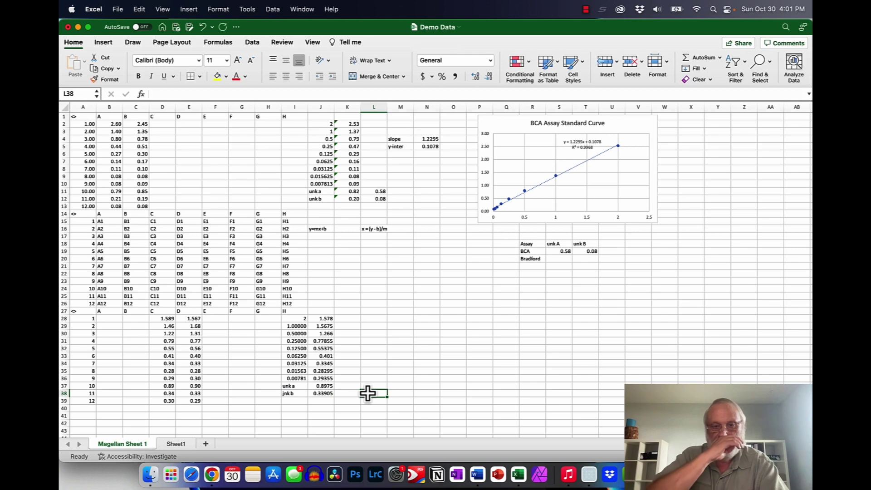
pyautogui.click(288, 393)
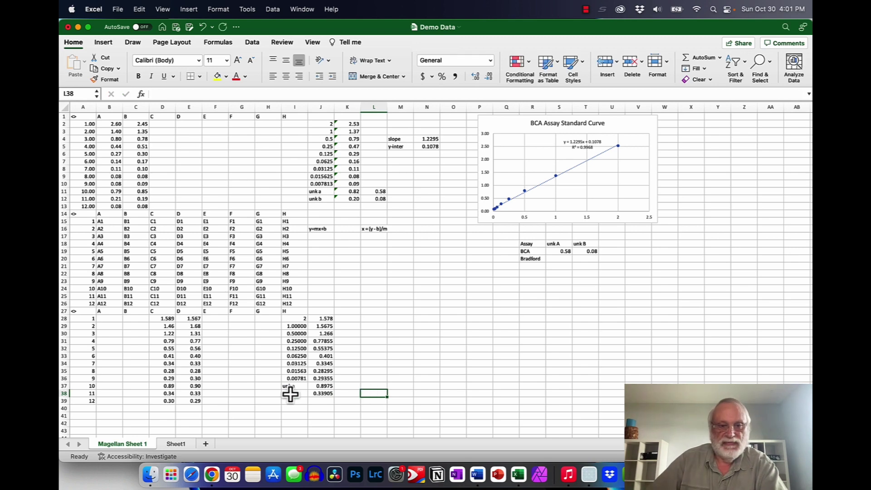
pyautogui.click(156, 94)
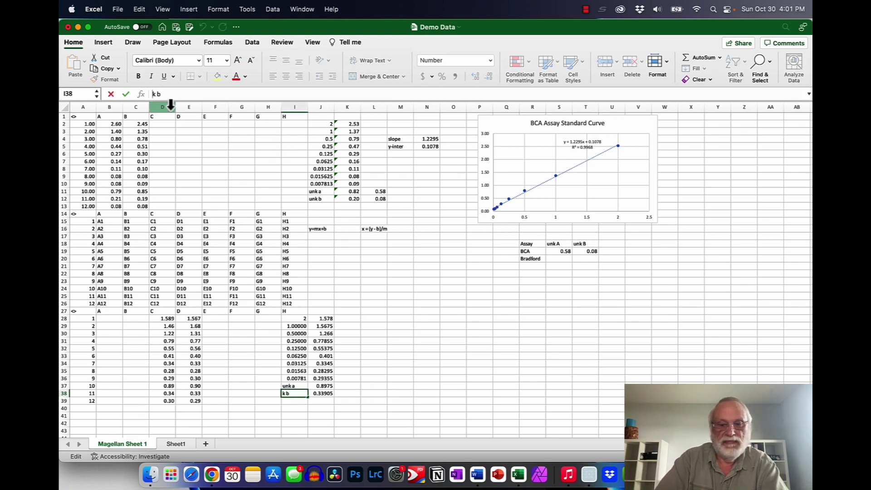
pyautogui.click(125, 94)
pyautogui.click(356, 354)
pyautogui.click(358, 348)
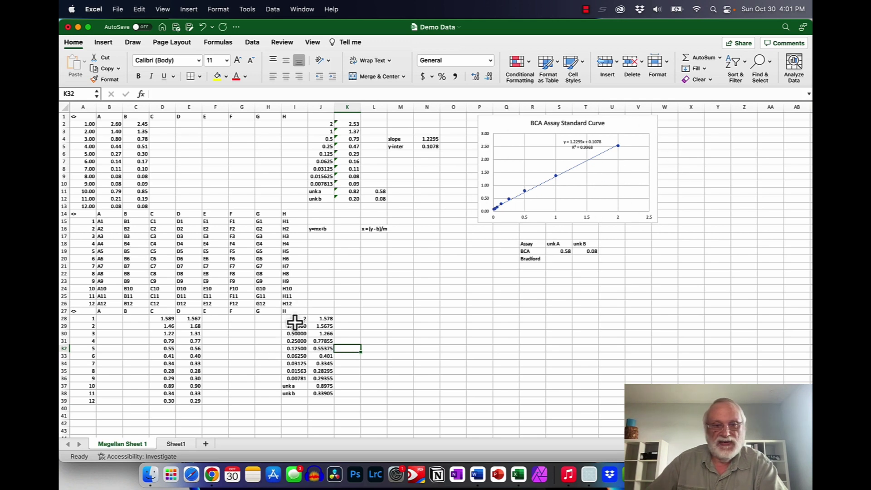
# Insert a plain scatter chart of I28:J36 and place it beneath the BCA chart.
pyautogui.moveTo(295, 319); pyautogui.dragTo(323, 378)
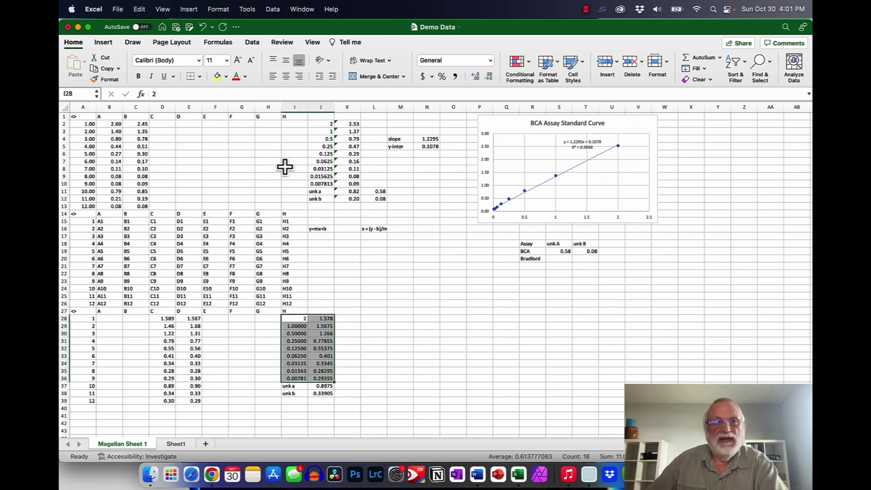
pyautogui.click(102, 42)
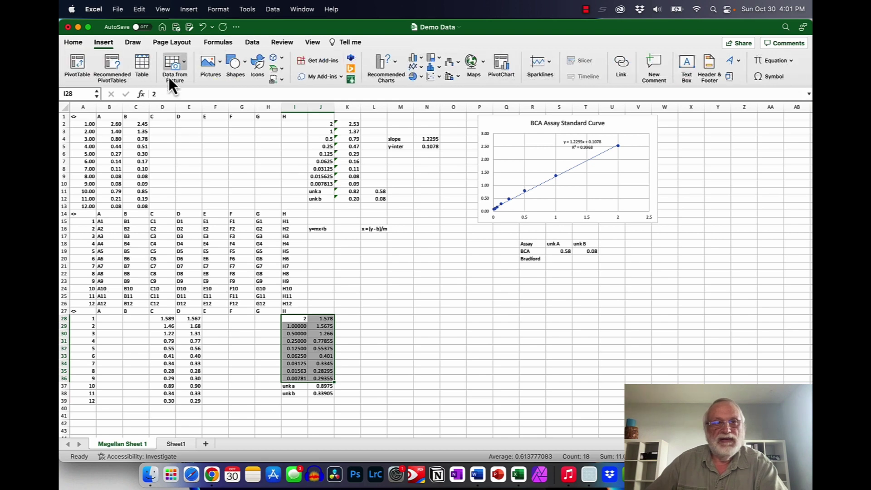
pyautogui.click(435, 80)
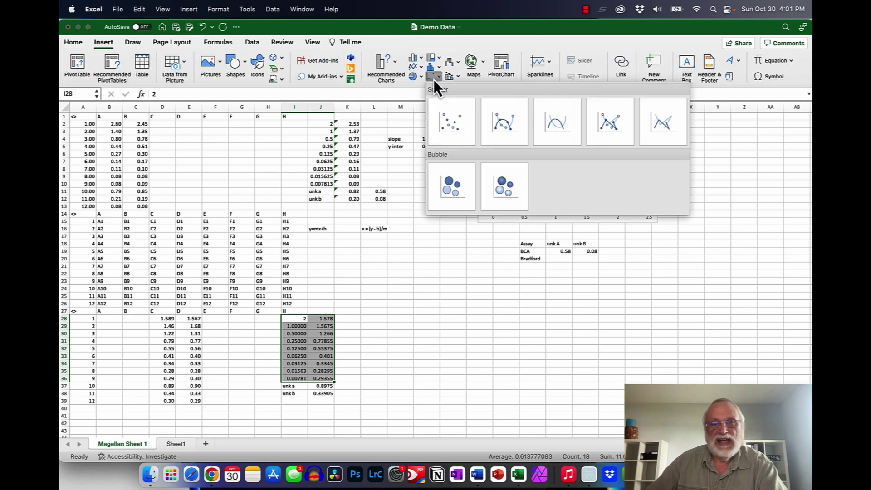
pyautogui.click(458, 129)
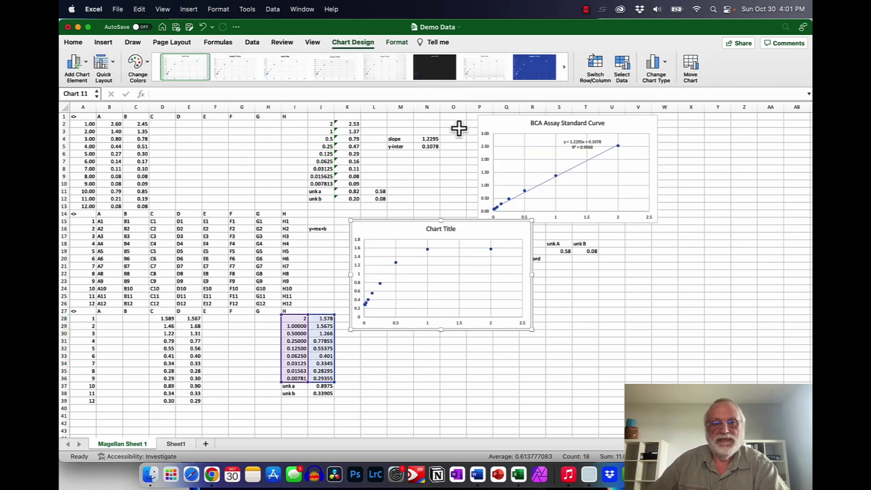
pyautogui.moveTo(443, 246); pyautogui.dragTo(482, 274)
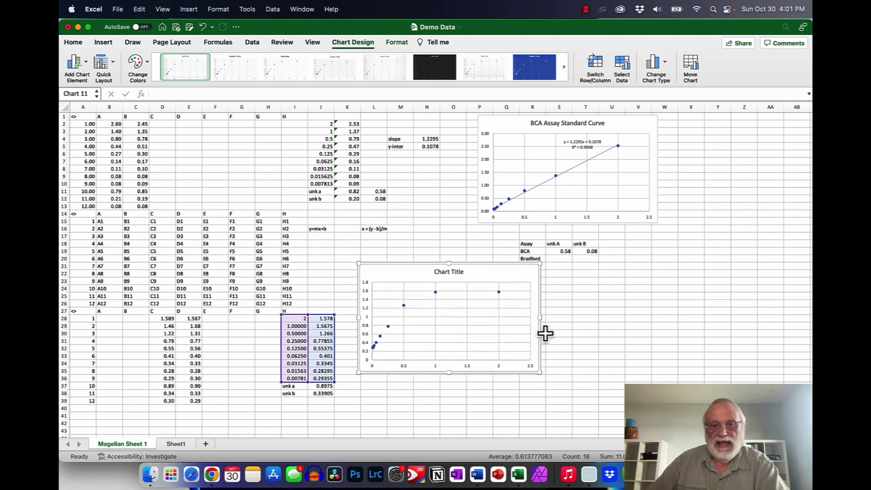
pyautogui.click(579, 340)
# Title the new chart 'Bradford all data point'.
pyautogui.click(449, 272)
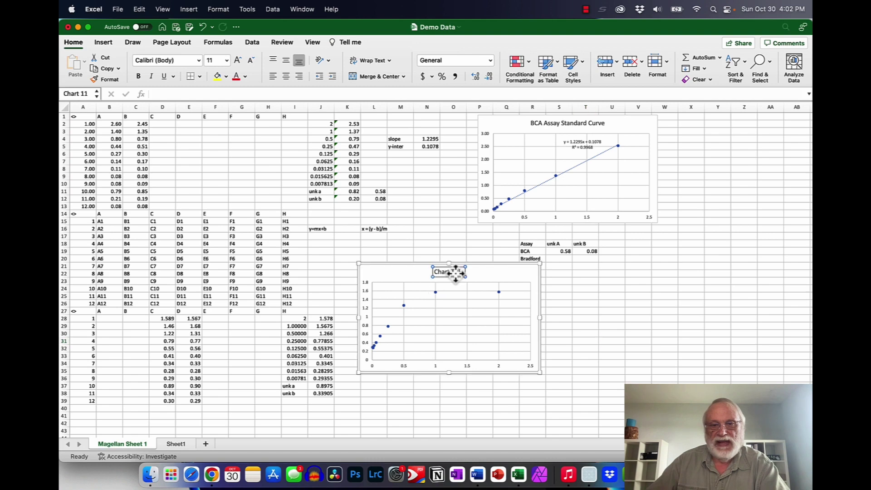
pyautogui.moveTo(439, 272); pyautogui.dragTo(463, 277)
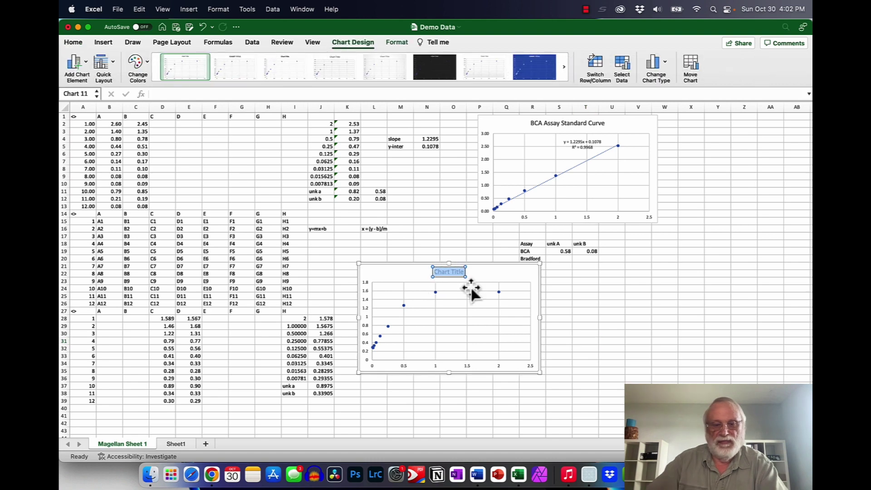
pyautogui.write('Bradfo')
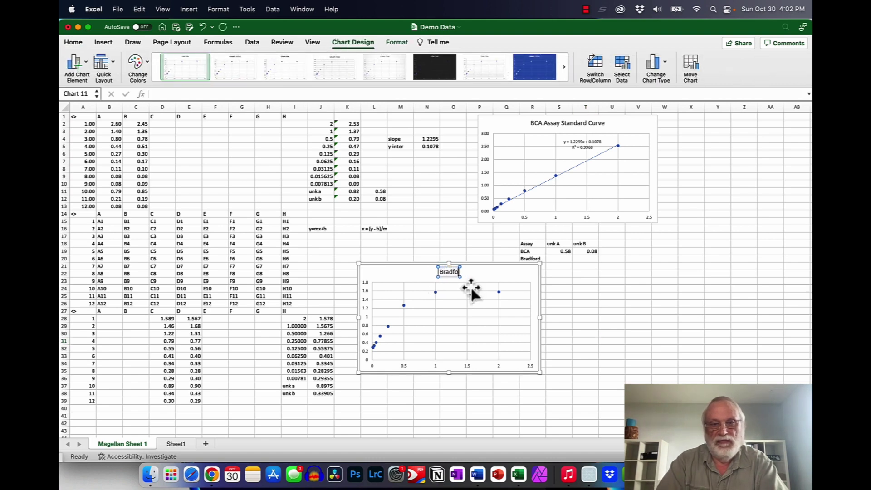
pyautogui.write('rd all')
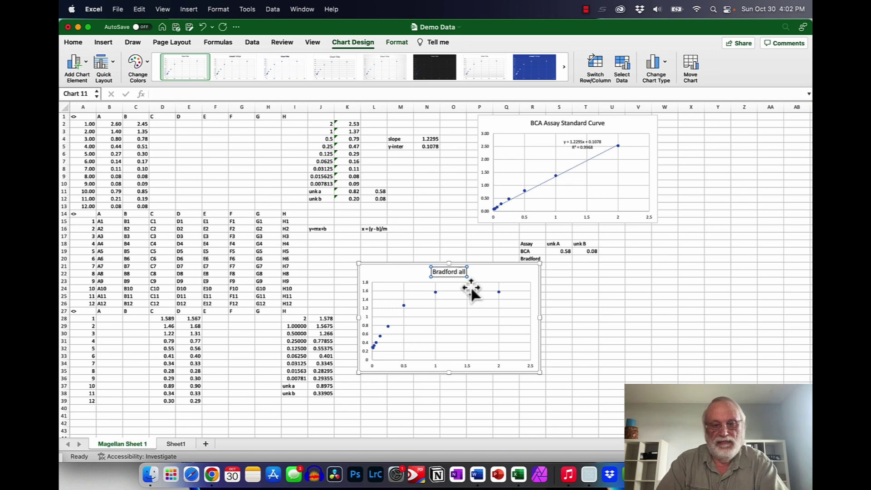
pyautogui.write(' data poi')
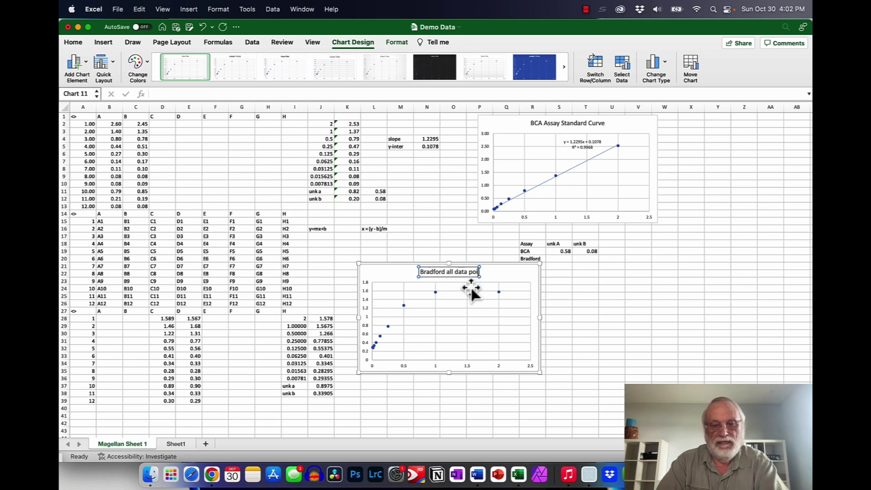
pyautogui.write('nt')
pyautogui.click(509, 272)
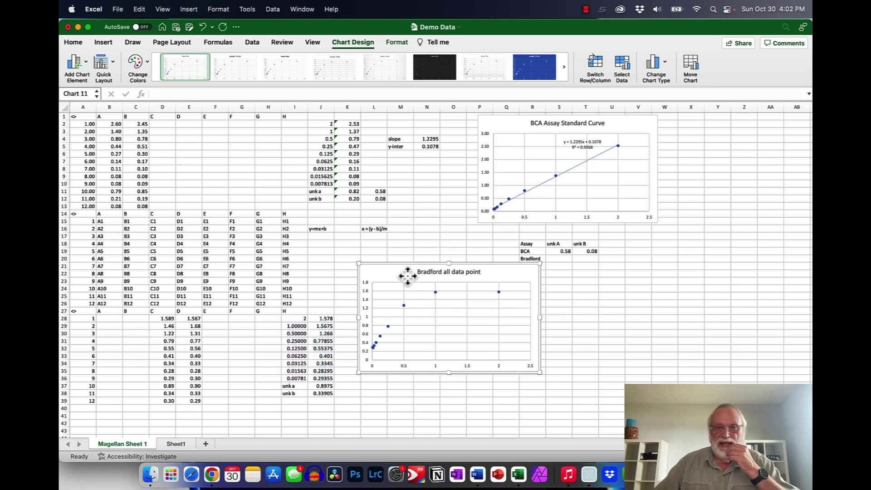
# Insert a scatter chart of I30:J36 and position it below the all-points chart.
pyautogui.moveTo(405, 277); pyautogui.dragTo(423, 278)
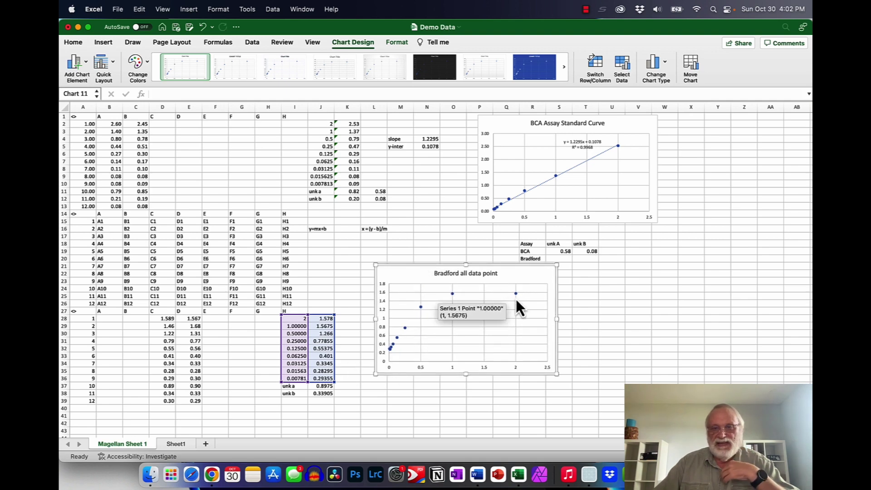
pyautogui.click(477, 394)
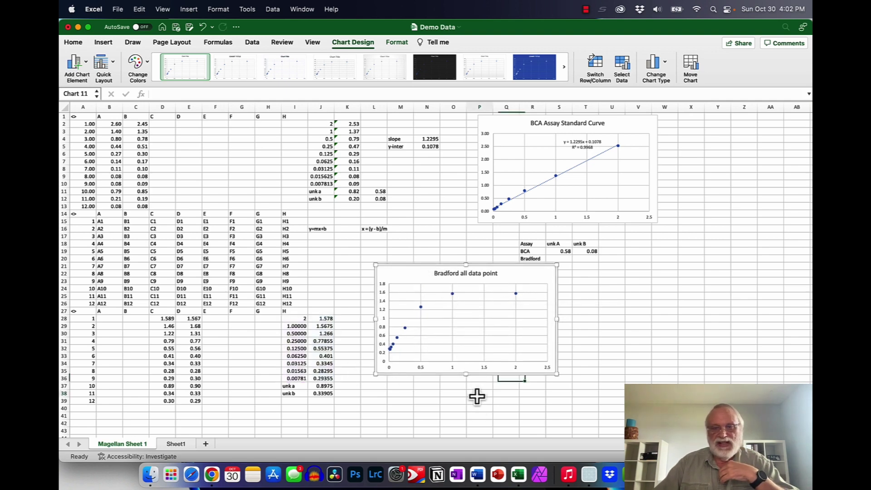
pyautogui.moveTo(292, 333); pyautogui.dragTo(312, 378)
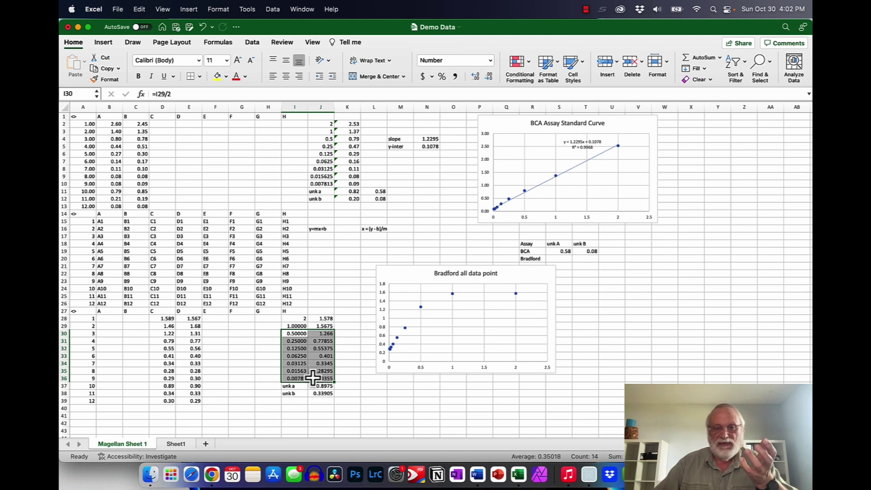
pyautogui.click(106, 43)
pyautogui.click(429, 77)
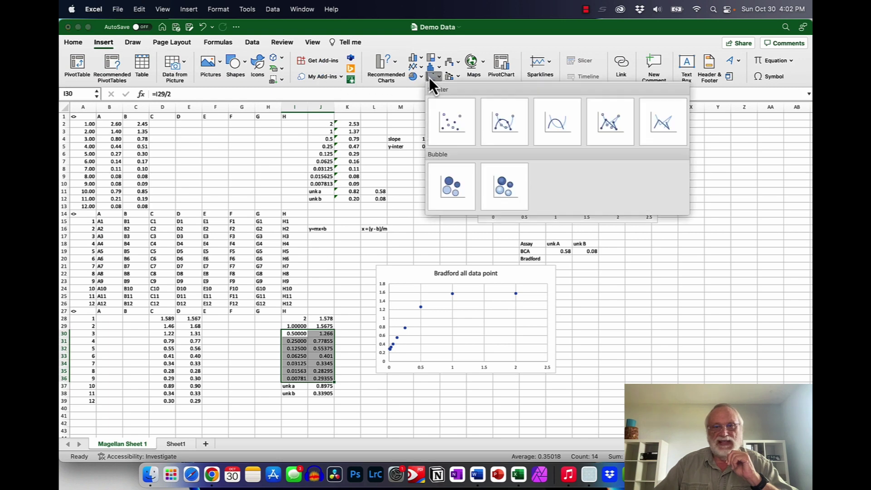
pyautogui.click(459, 132)
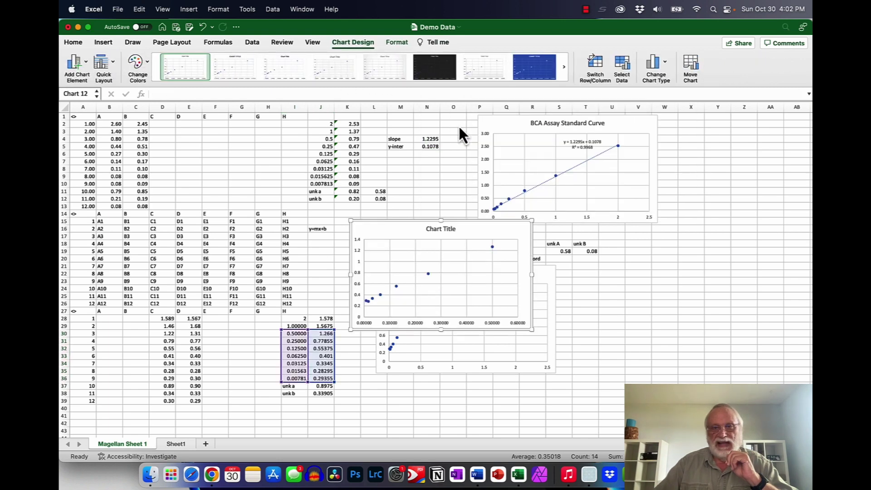
pyautogui.moveTo(484, 247); pyautogui.dragTo(509, 389)
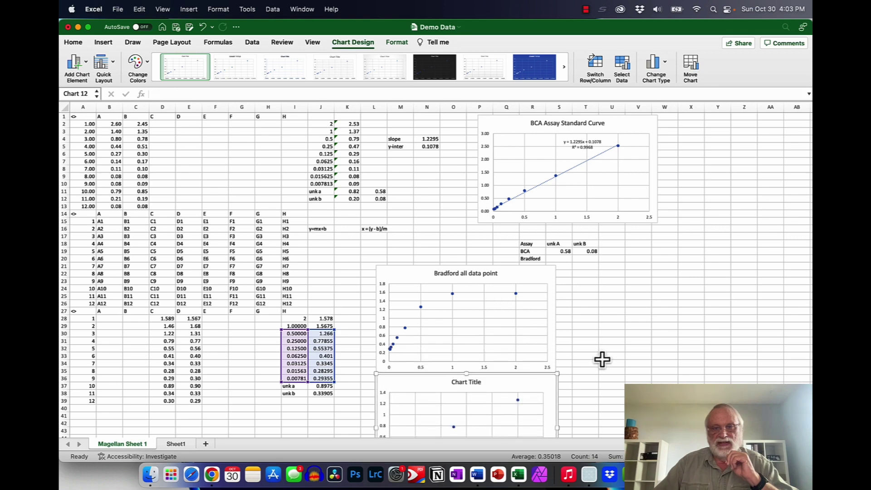
pyautogui.scroll(-5, 602, 360)
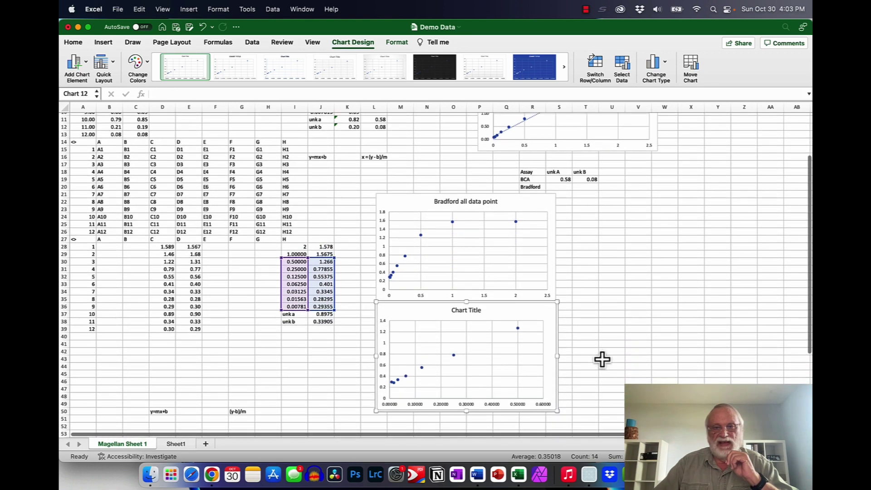
# Add a linear trendline displaying y = 1.9973x + 0.2755 and R² on the lower chart.
pyautogui.rightClick(453, 355)
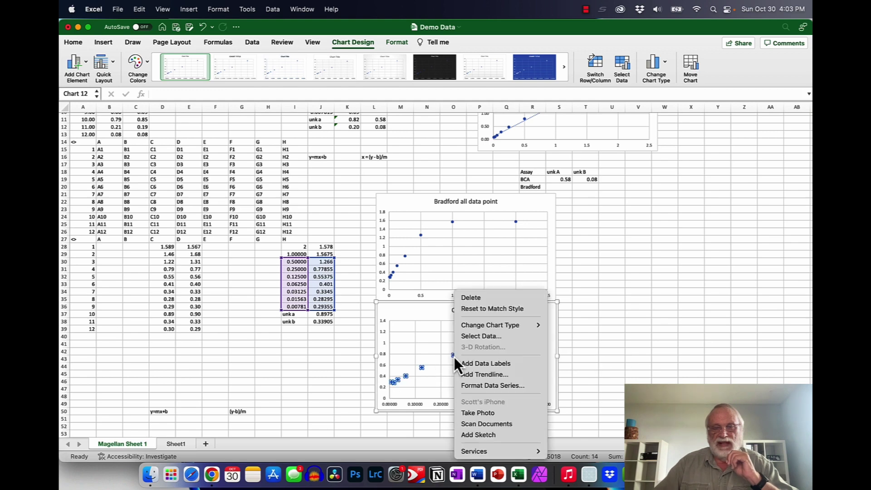
pyautogui.click(481, 375)
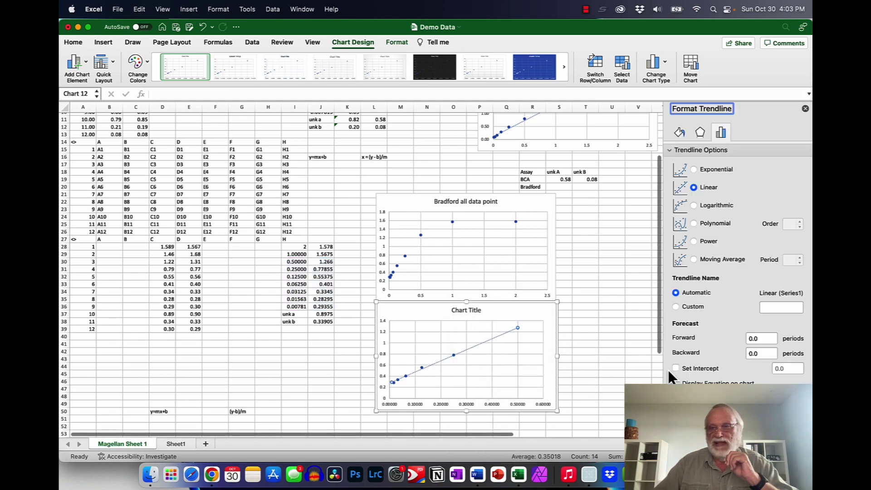
pyautogui.click(675, 382)
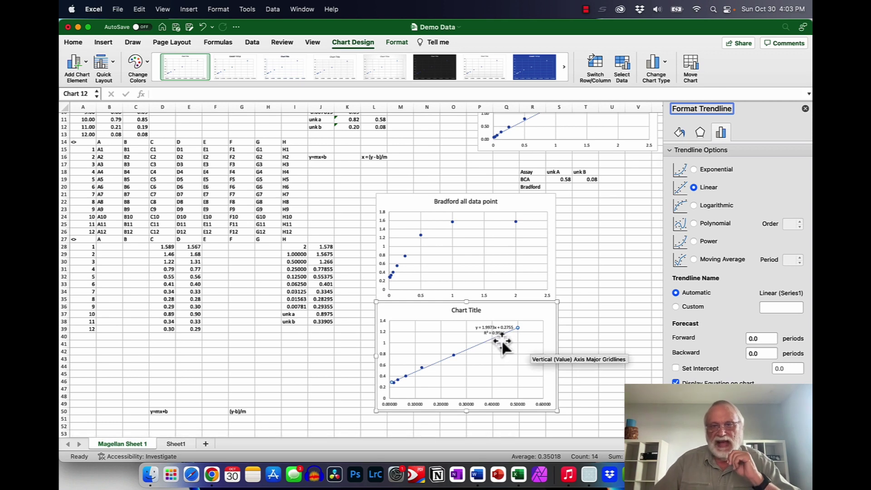
pyautogui.click(527, 311)
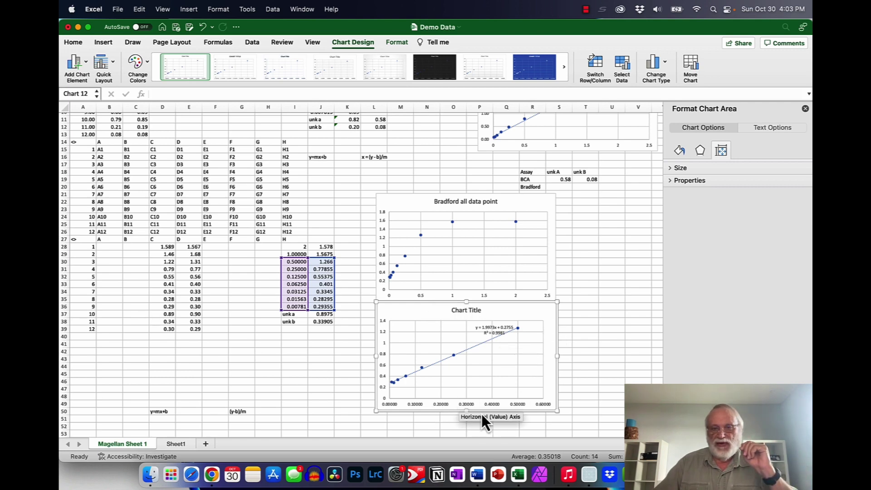
# Replace the lower chart's placeholder title with 'Bradford (linear data)'.
pyautogui.click(461, 312)
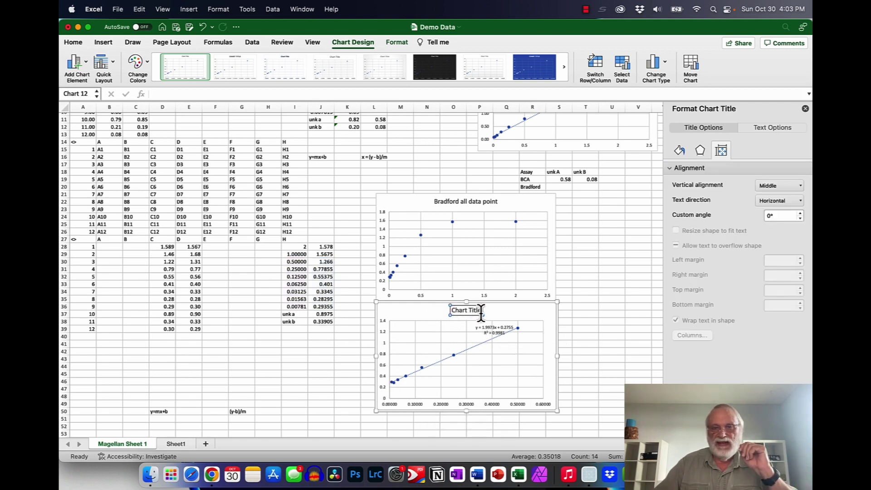
pyautogui.tripleClick(459, 313)
pyautogui.write('Br')
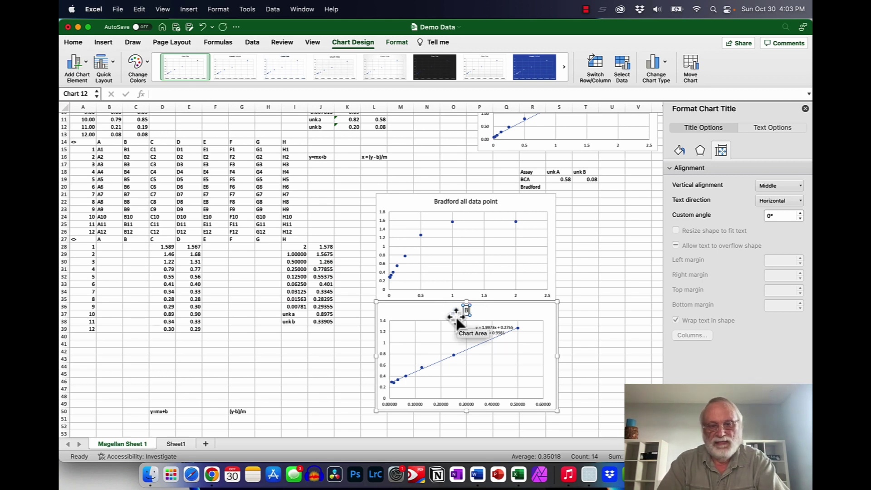
pyautogui.write('adford')
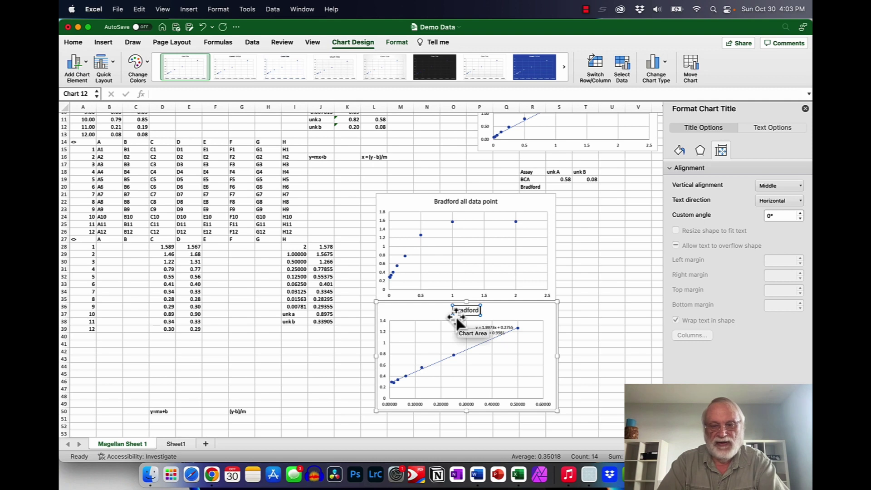
pyautogui.write(' linear')
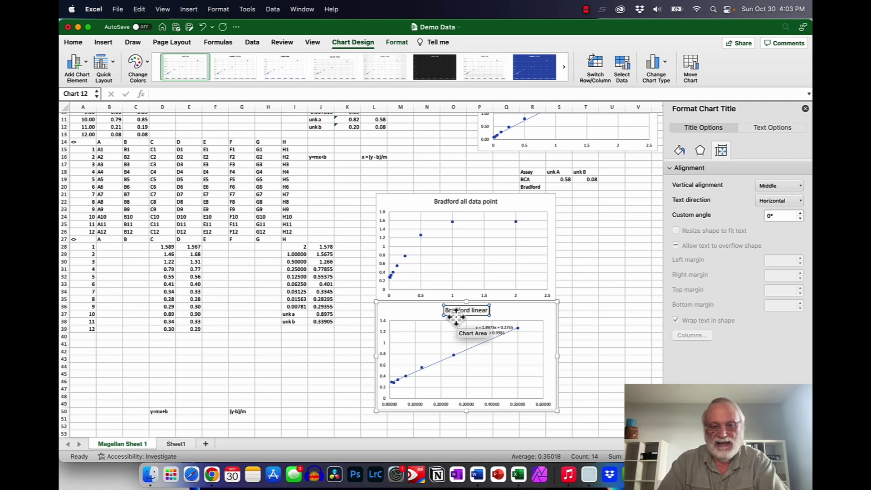
pyautogui.write(' data')
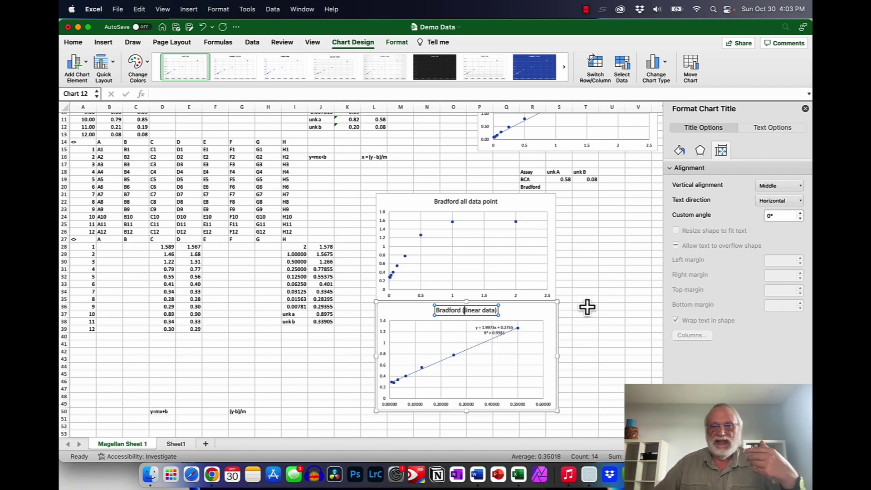
pyautogui.click(585, 307)
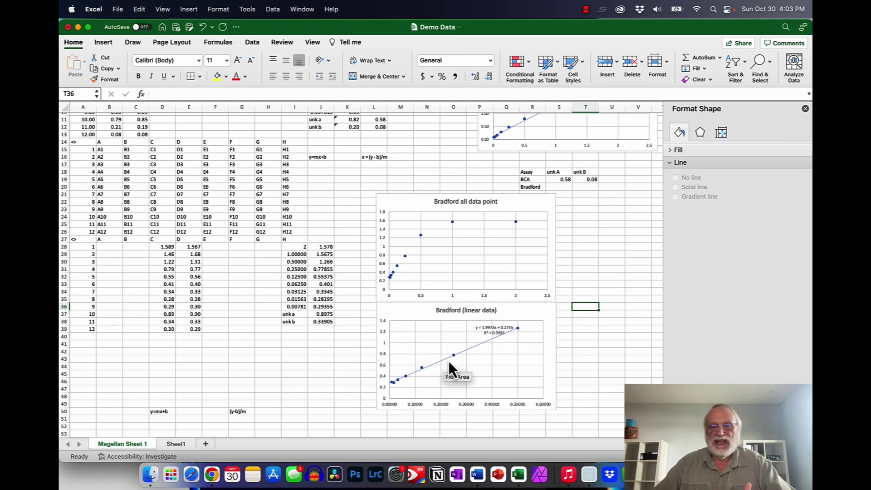
# Label I42 'slope' and I43 'y-intercept'.
pyautogui.click(284, 352)
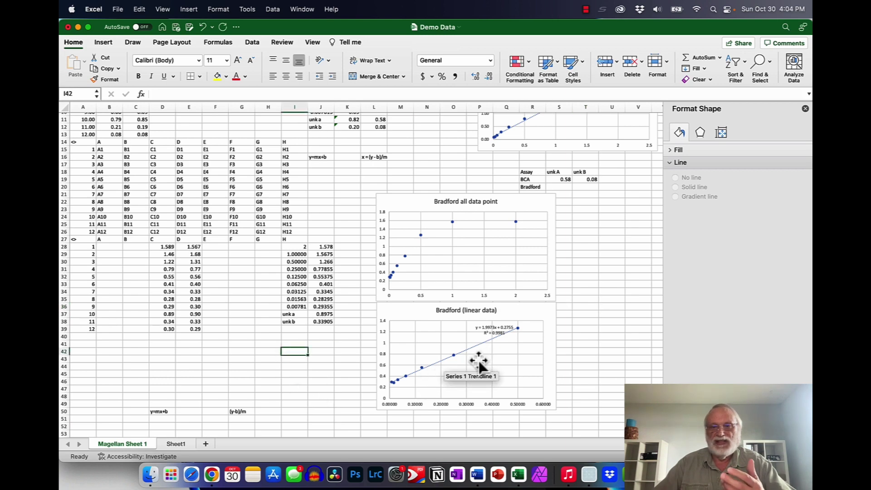
pyautogui.click(804, 108)
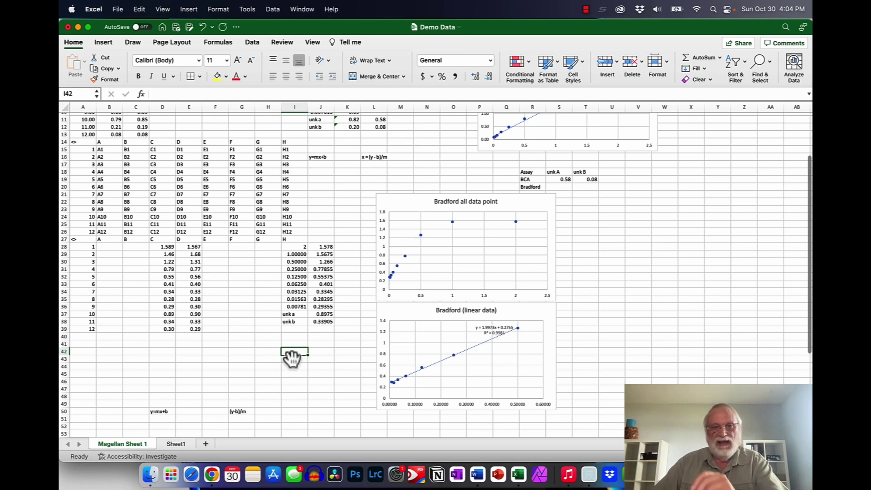
pyautogui.write('slope')
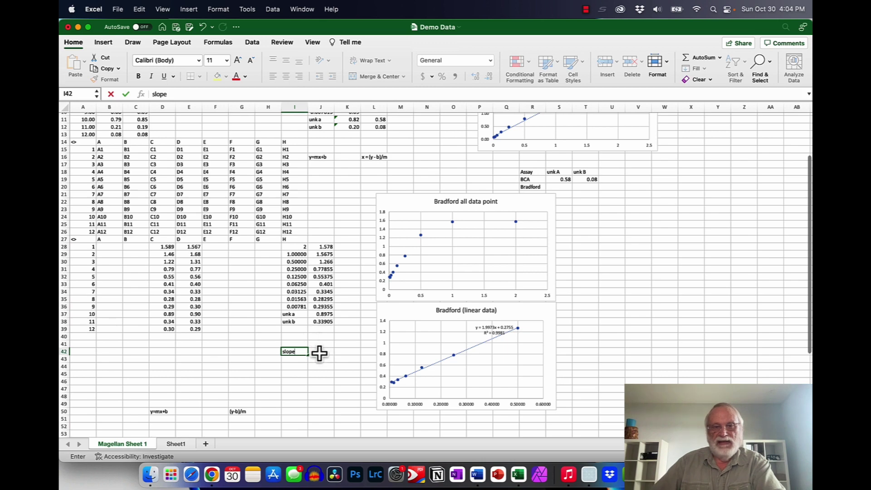
pyautogui.click(287, 360)
pyautogui.write('y-intercept')
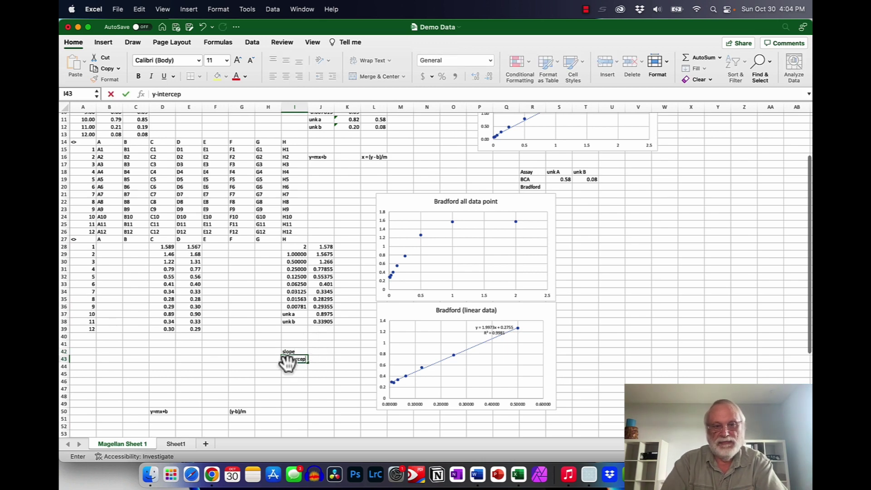
pyautogui.click(319, 351)
# Enter =SLOPE(J30:J36,I30:I36) in J42, giving 1.997289.
pyautogui.write('=slope')
pyautogui.doubleClick(327, 375)
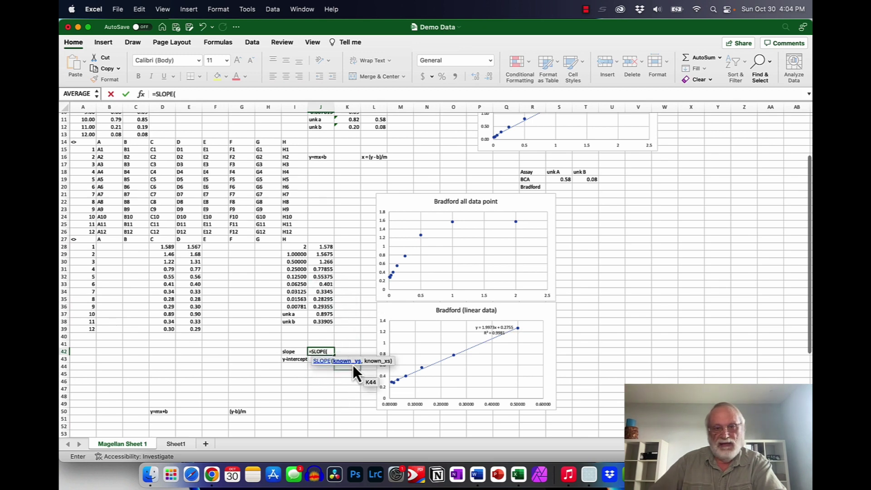
pyautogui.moveTo(323, 263); pyautogui.dragTo(325, 308)
pyautogui.write(',')
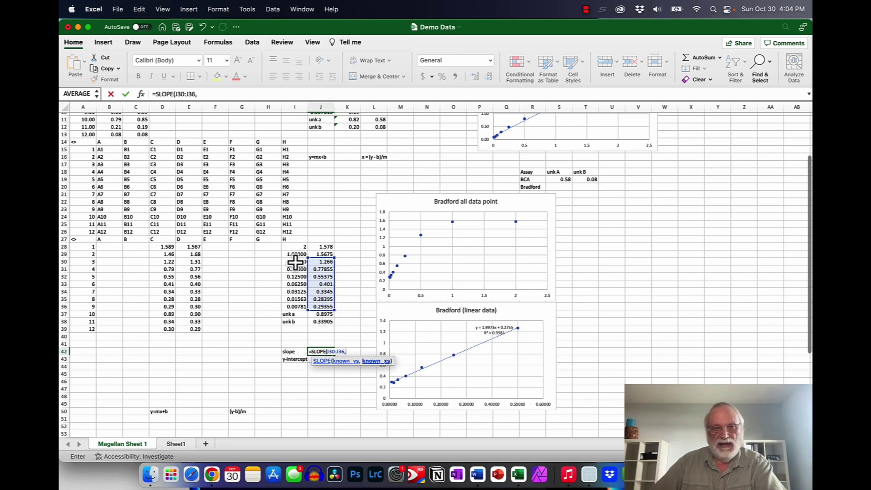
pyautogui.moveTo(295, 262); pyautogui.dragTo(295, 307)
pyautogui.press('Return')
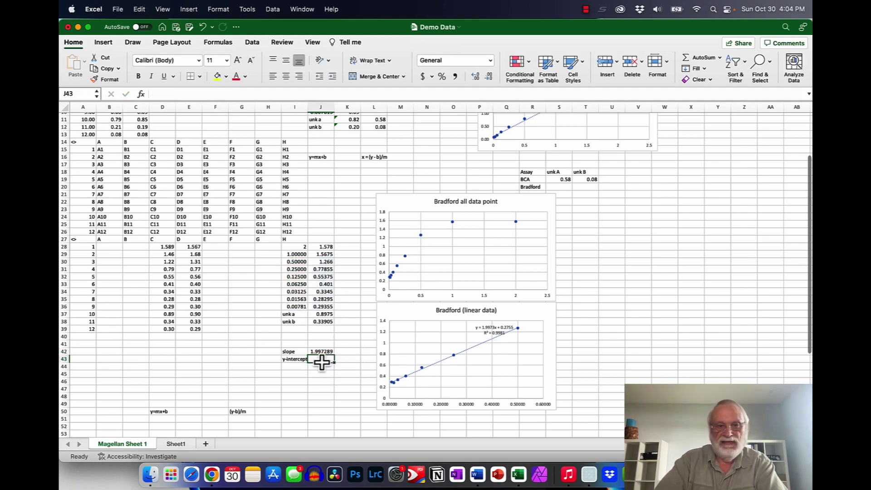
# Enter =INTERCEPT(J30:J36,I30:I36) in J43, giving 0.275516.
pyautogui.write('=')
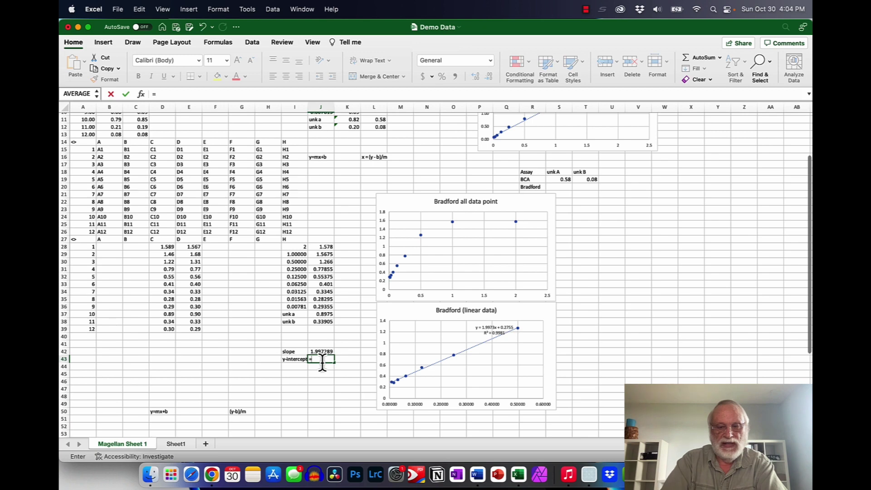
pyautogui.write('inter')
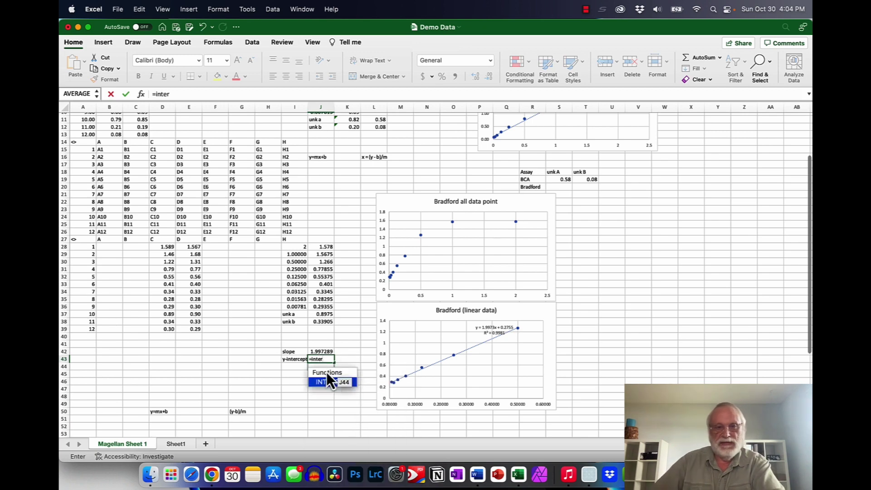
pyautogui.doubleClick(330, 381)
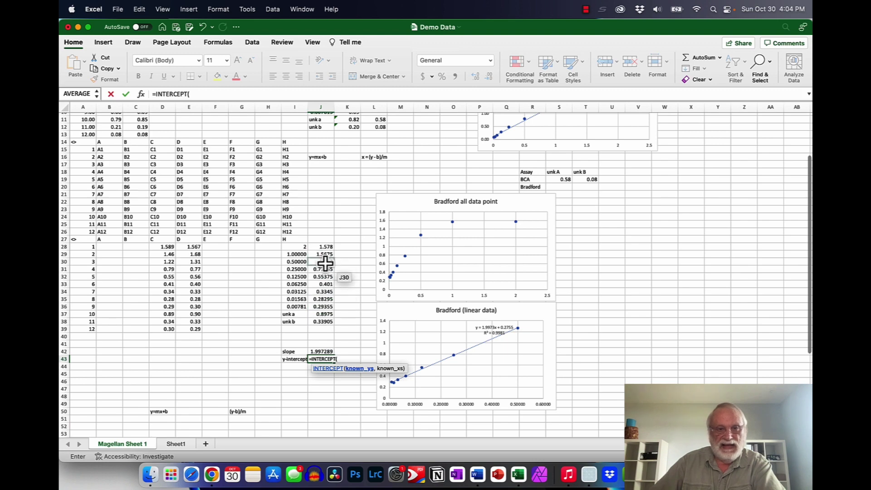
pyautogui.moveTo(325, 263); pyautogui.dragTo(321, 304)
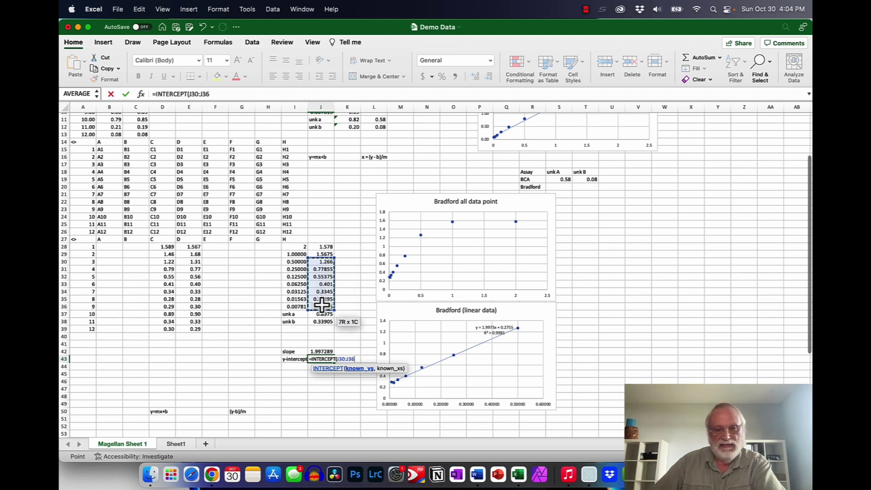
pyautogui.write(',')
pyautogui.moveTo(295, 262); pyautogui.dragTo(292, 306)
pyautogui.press('Return')
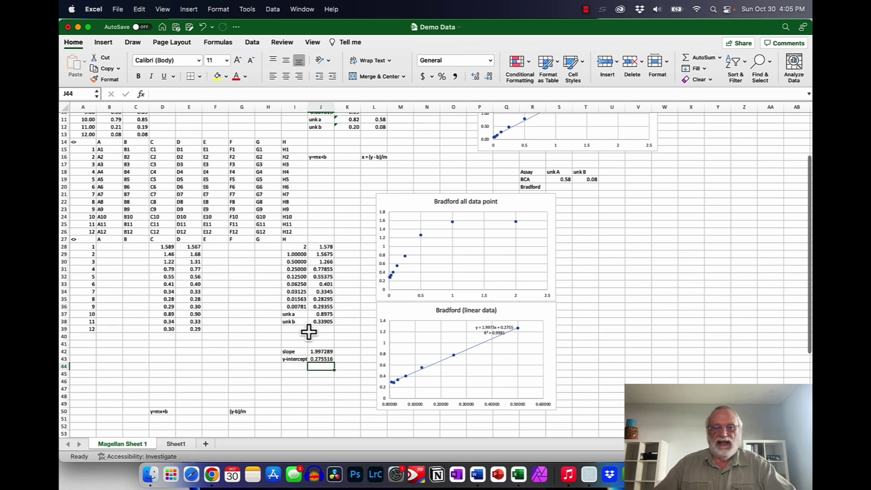
# Enter =(J37-J43)/J42 in K37 for unknown a's concentration.
pyautogui.click(340, 316)
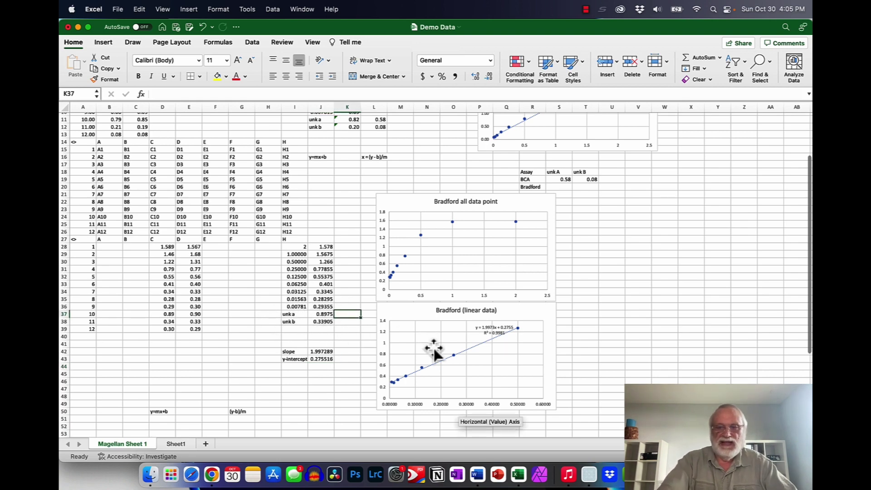
pyautogui.write('=(')
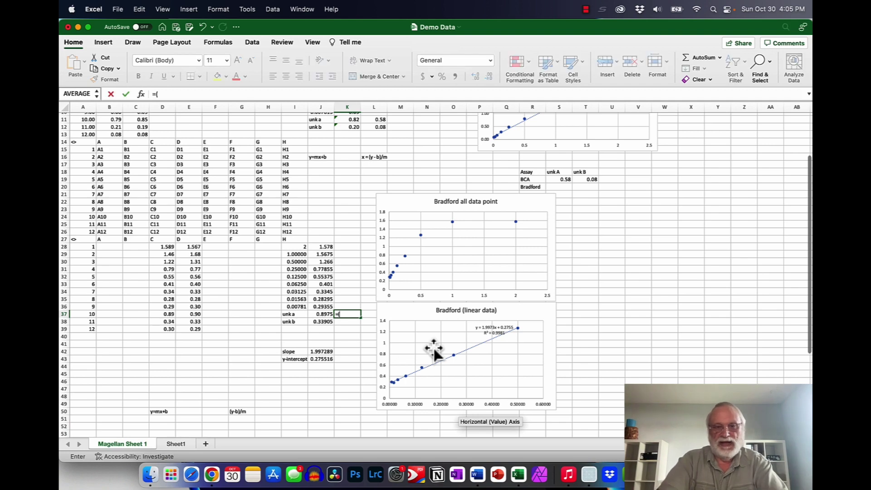
pyautogui.click(325, 314)
pyautogui.write('-')
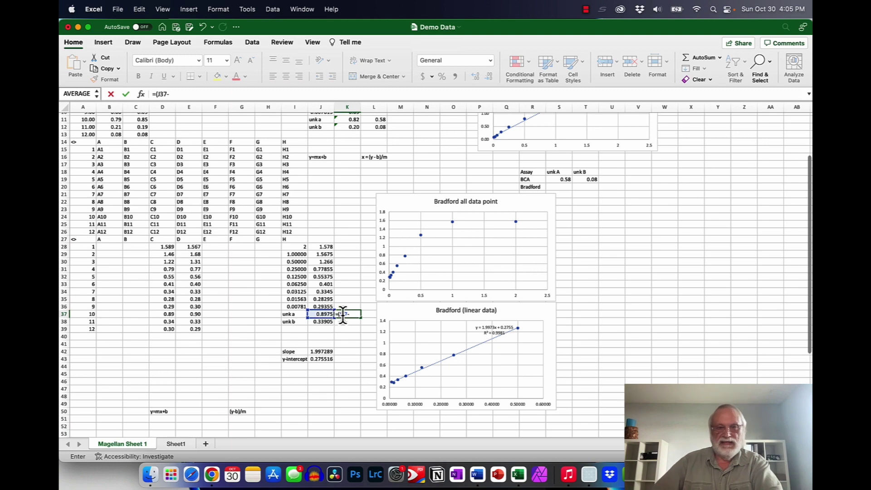
pyautogui.click(323, 360)
pyautogui.write(')')
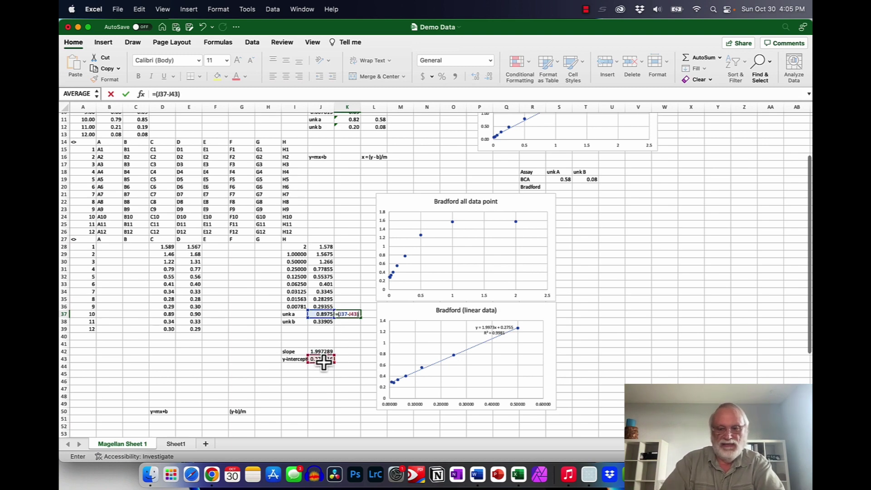
pyautogui.write('/')
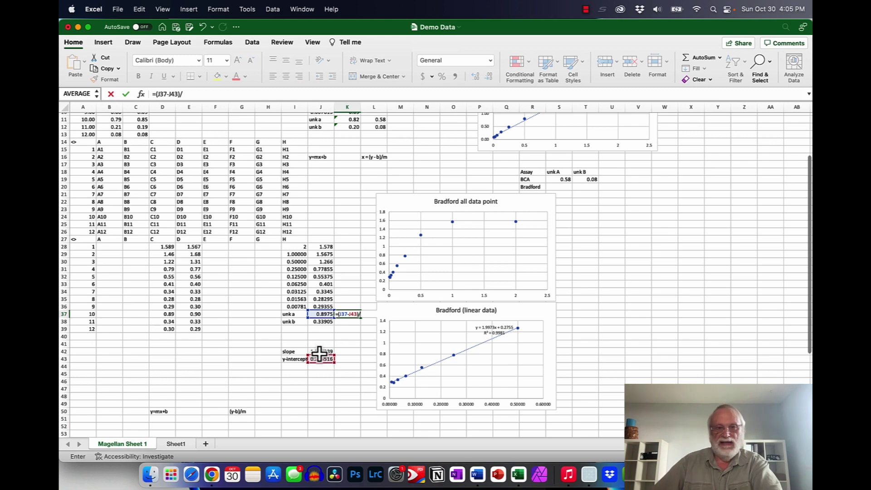
pyautogui.click(319, 353)
pyautogui.press('Return')
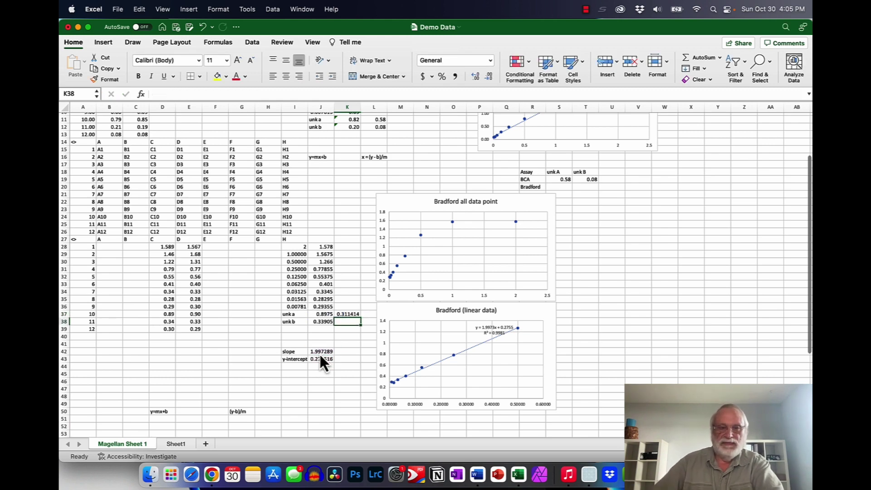
# Make the references absolute ($J$43, $J$42) and fill down to K38, giving 0.311414 and 0.03181.
pyautogui.click(347, 314)
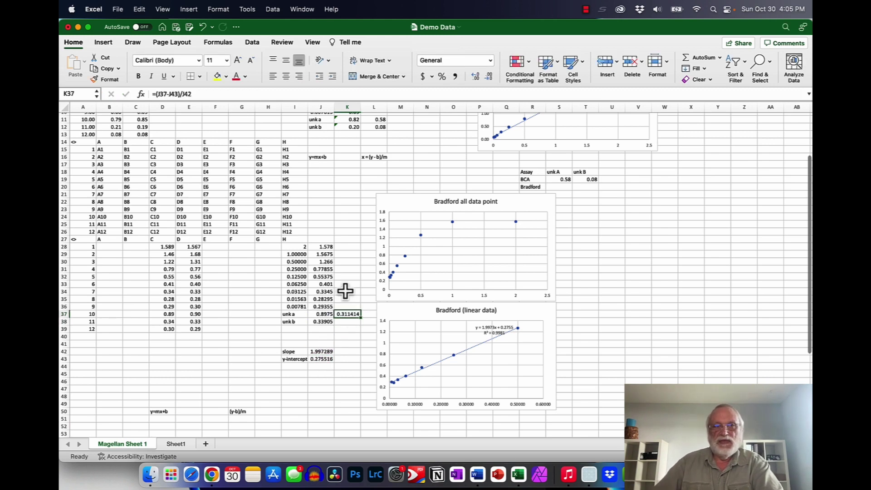
pyautogui.click(168, 94)
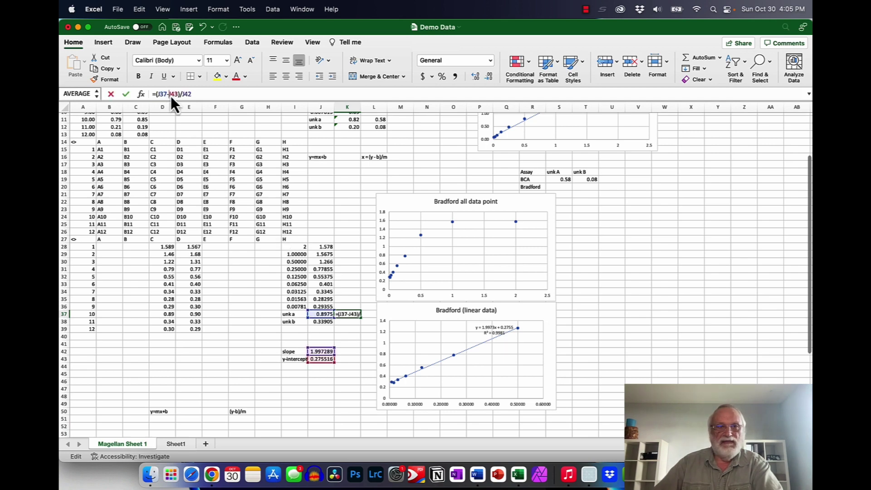
pyautogui.press('F4')
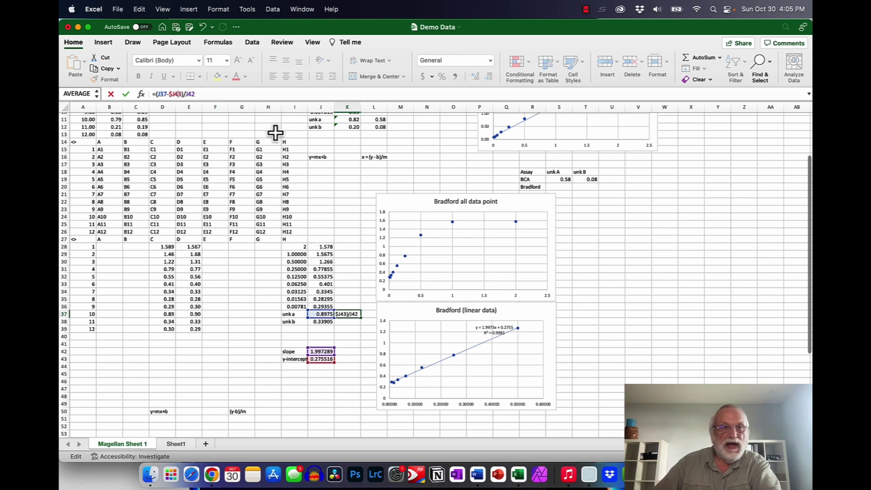
pyautogui.write('$')
pyautogui.click(189, 94)
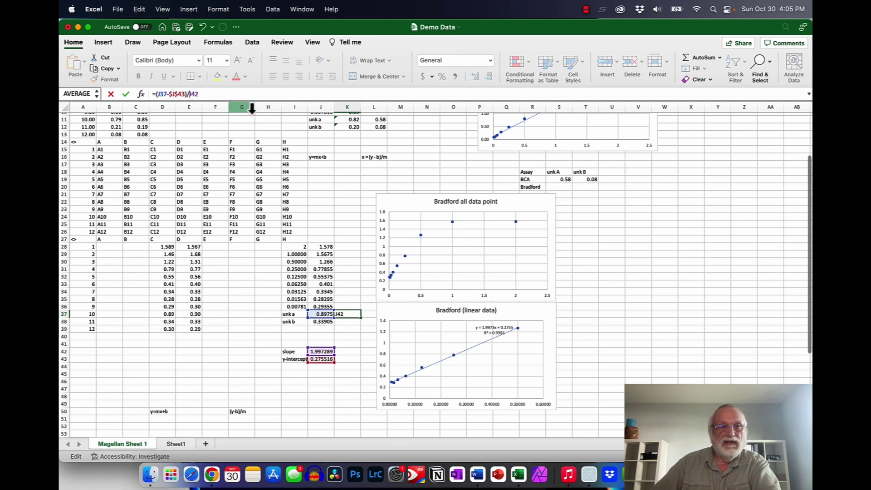
pyautogui.write('$')
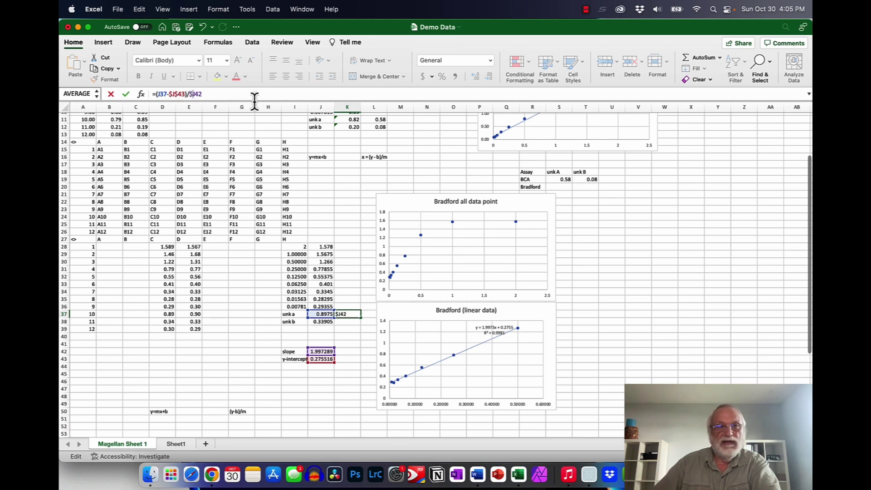
pyautogui.click(197, 93)
pyautogui.write('$')
pyautogui.click(126, 94)
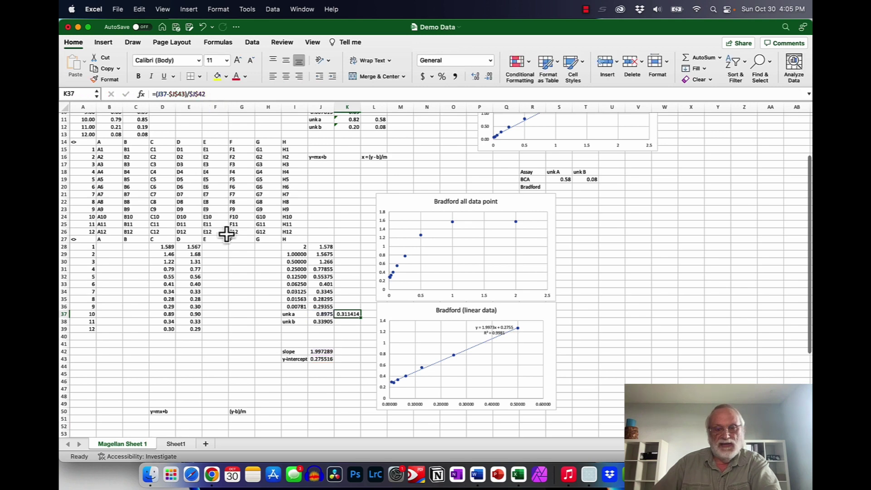
pyautogui.moveTo(361, 318); pyautogui.dragTo(356, 326)
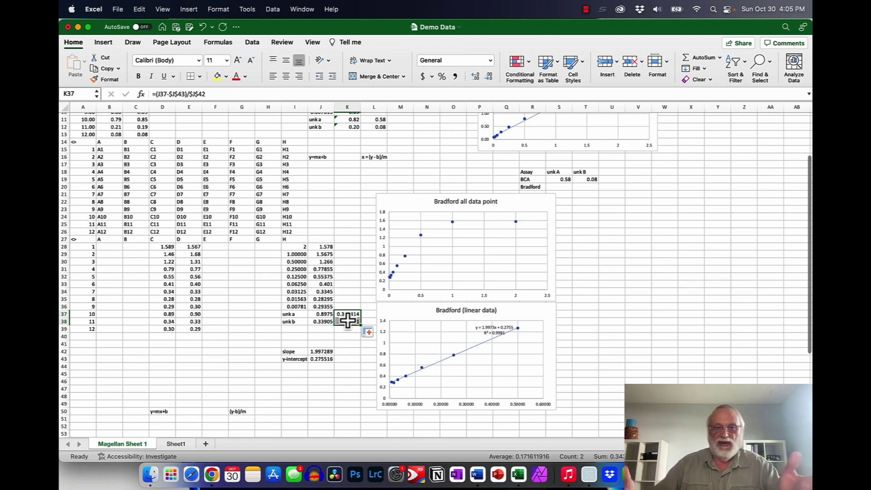
# Link S20 to K37 and T20 to K38, showing Bradford values 0.311 and 0.032.
pyautogui.click(559, 187)
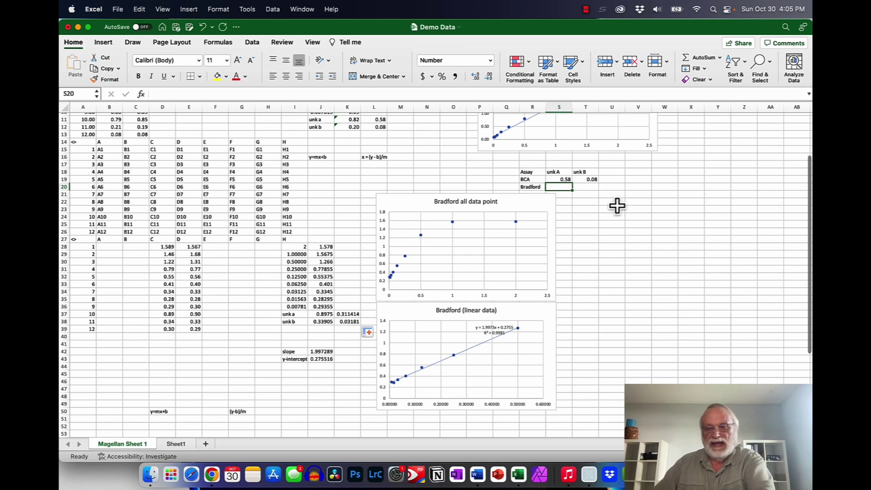
pyautogui.write('=')
pyautogui.click(347, 313)
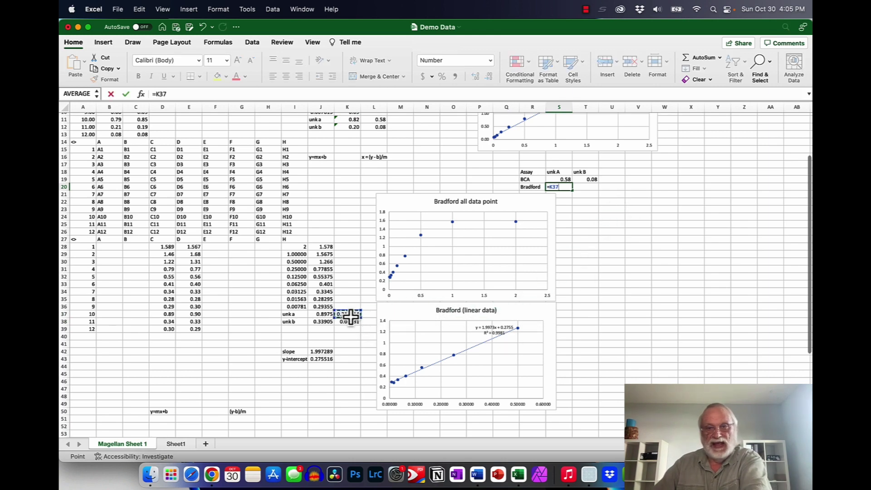
pyautogui.press('Return')
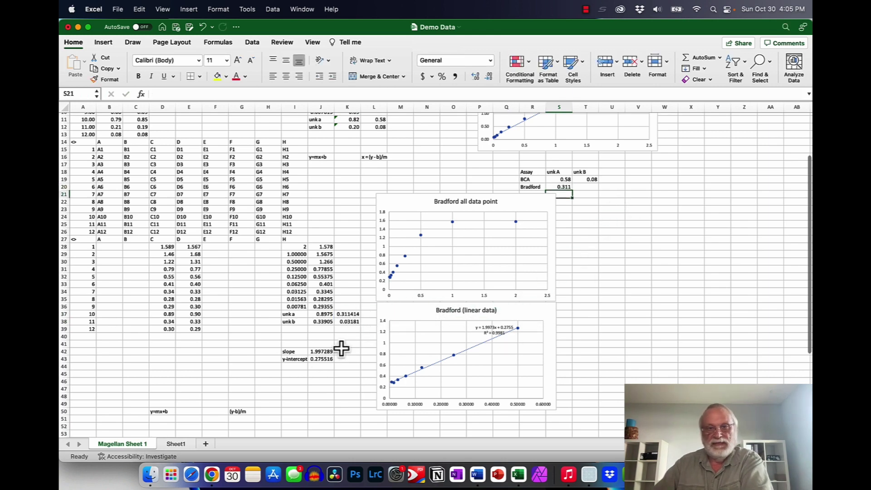
pyautogui.click(588, 187)
pyautogui.write('=')
pyautogui.click(348, 322)
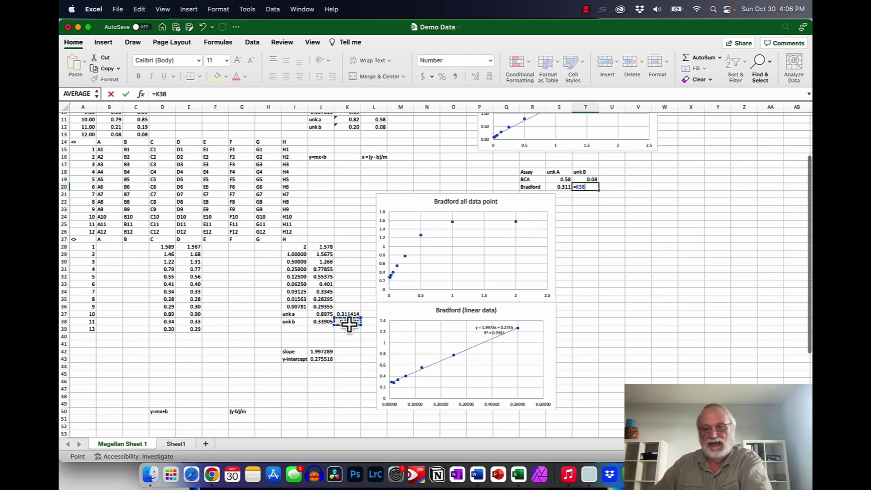
pyautogui.press('Return')
pyautogui.click(677, 221)
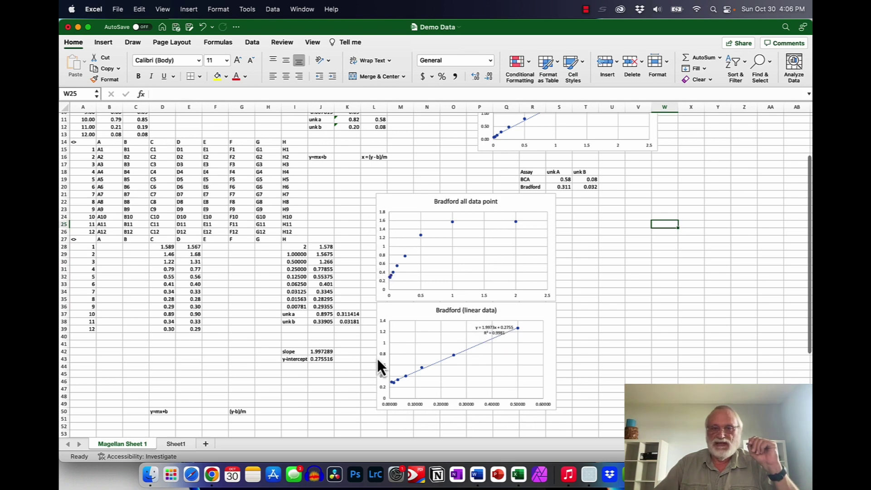
# Scroll up to row 1 to show the BCA Assay Standard Curve chart and its slope values.
pyautogui.scroll(5, 563, 336)
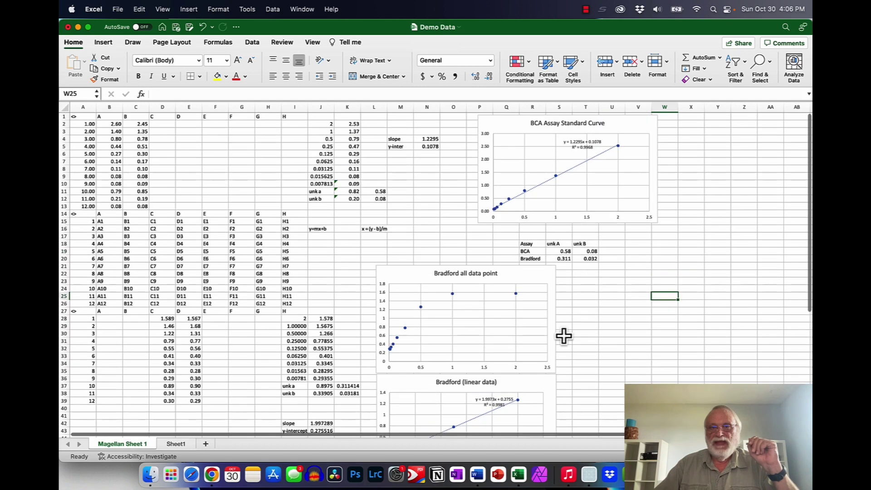